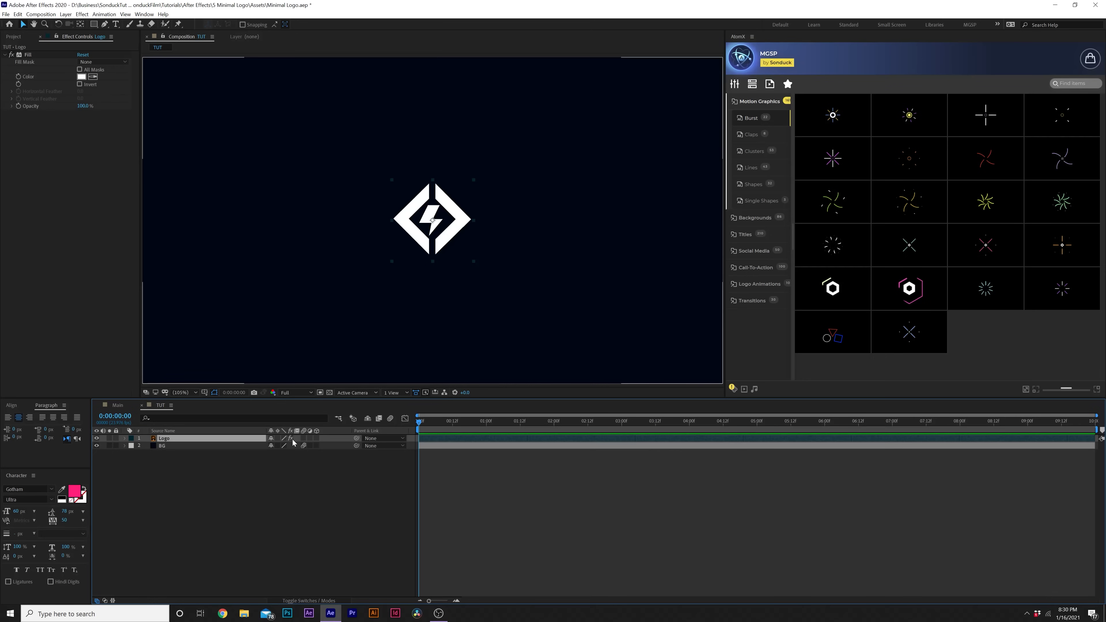
- Pre-compose the Logo layer into a composition named PLaceholder
left_click(253, 486)
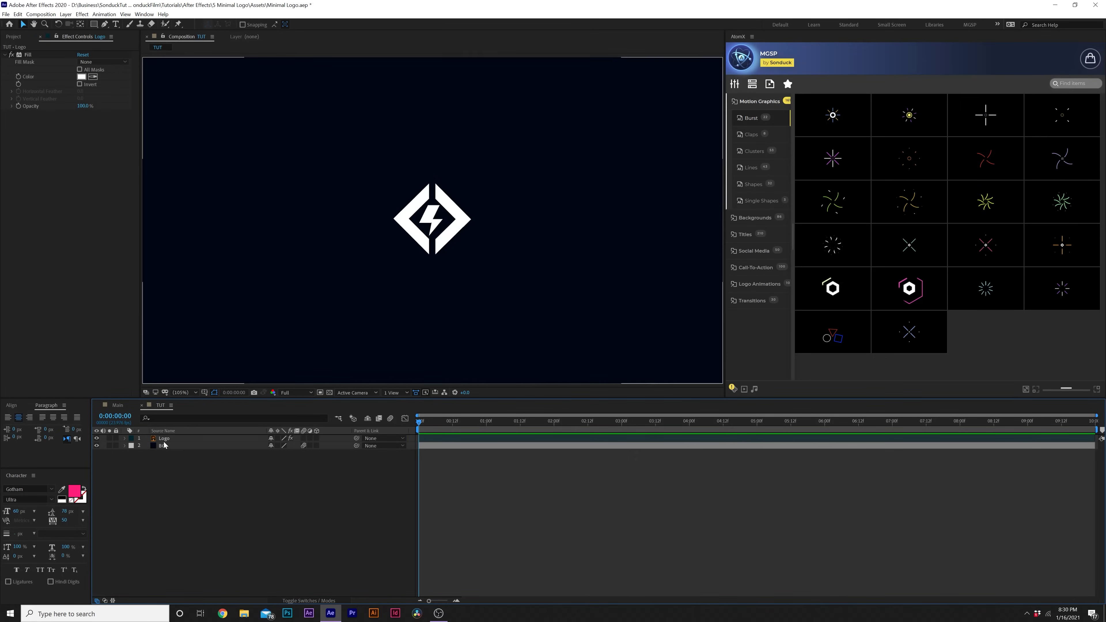
left_click(163, 439)
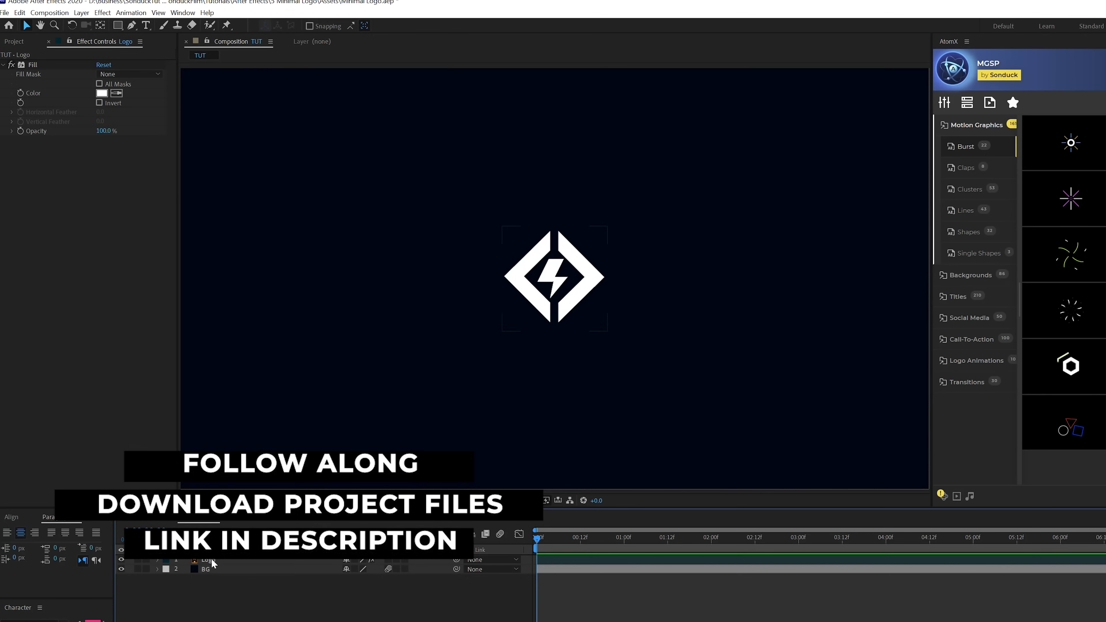
left_click(81, 12)
left_click(110, 352)
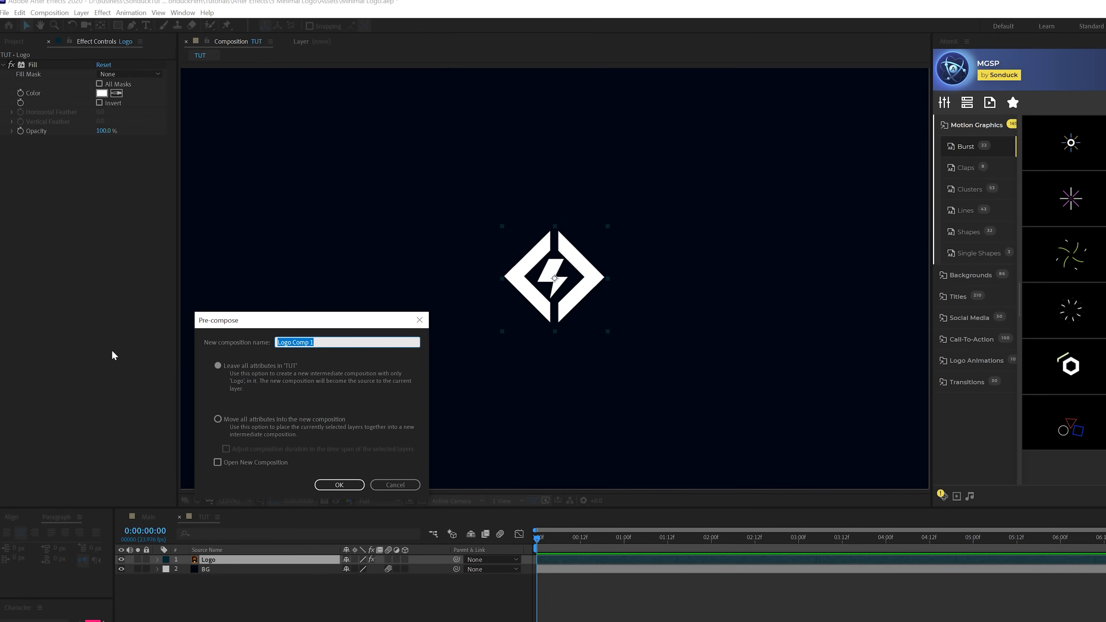
type("PLaceholder")
key("Return")
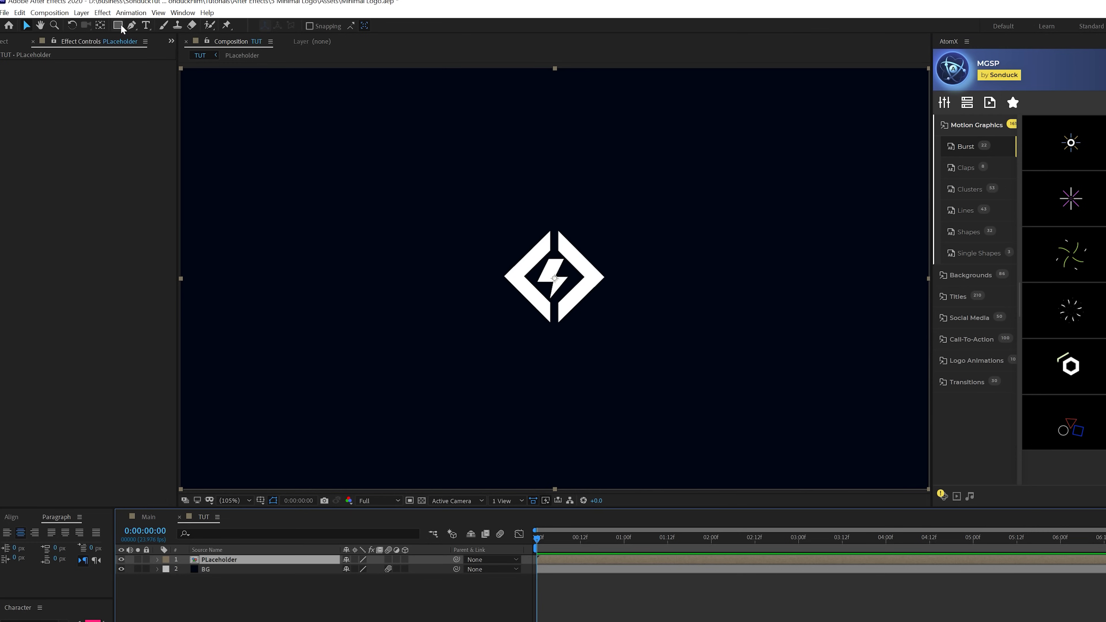
- Draw a large white circle on a new shape layer around the logo with the Ellipse tool
left_click_drag(122, 29, 157, 54)
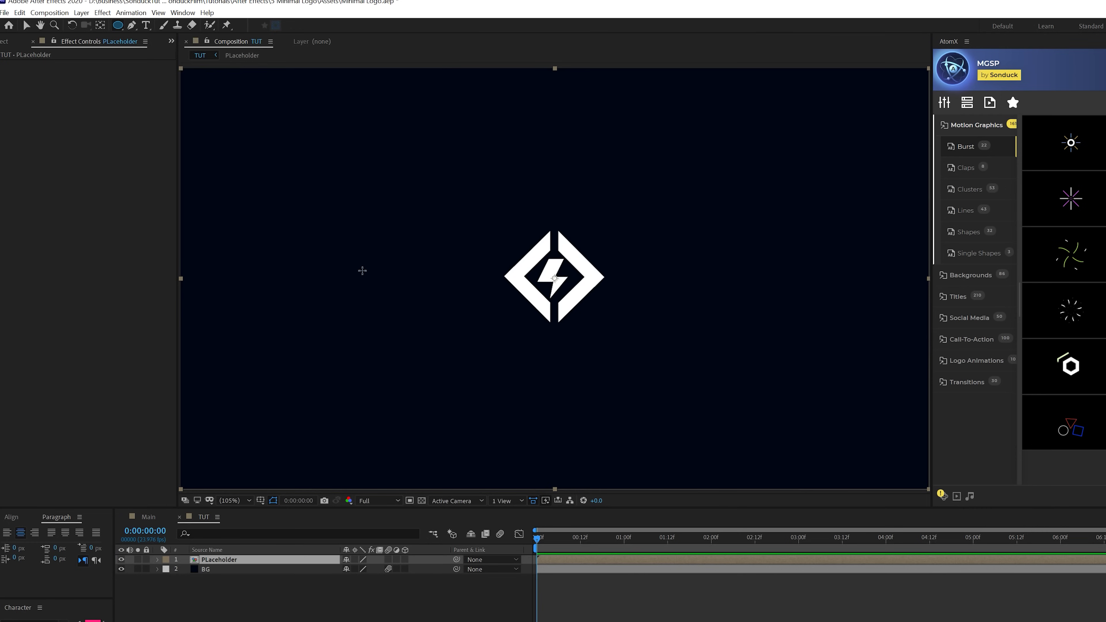
left_click(365, 584)
scroll(502, 376, "down", 1)
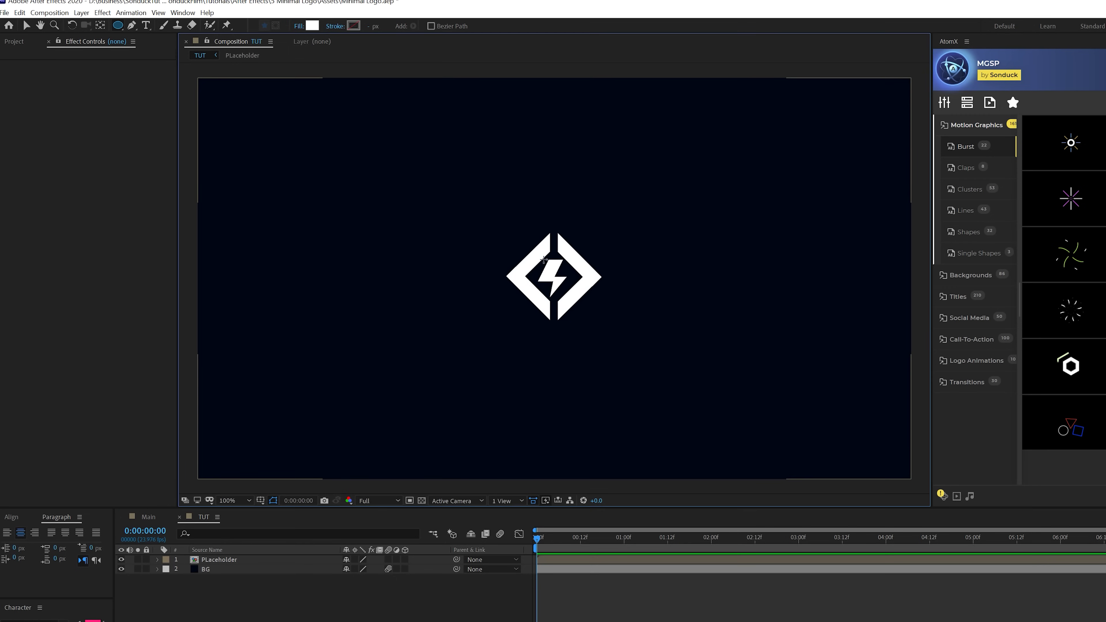
left_click_drag(543, 260, 649, 354)
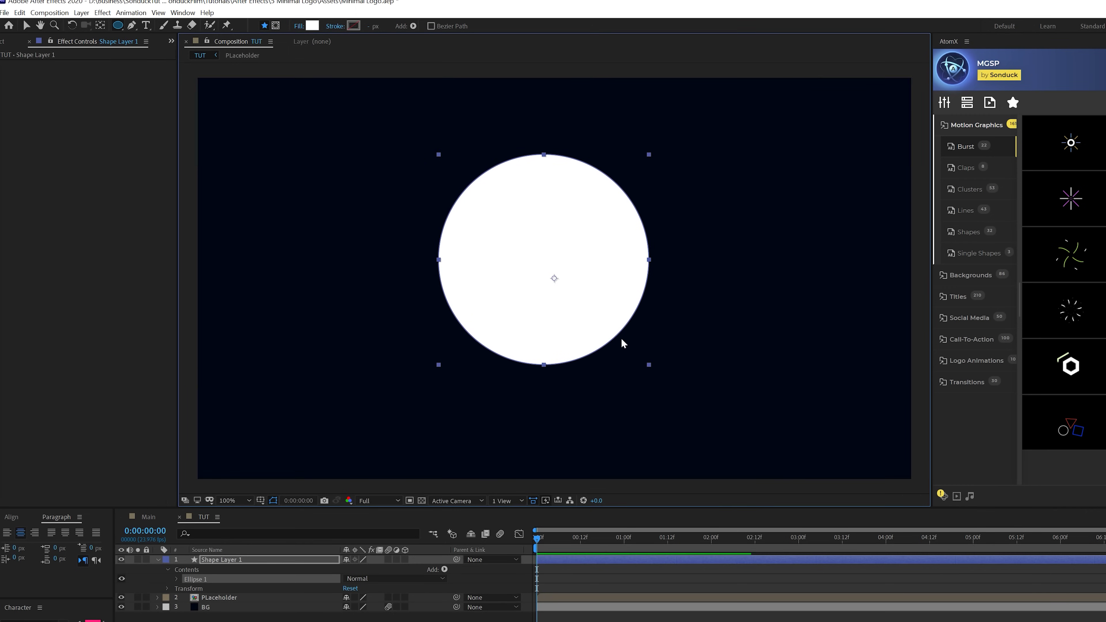
- Centre the white circle layer horizontally and vertically in the composition
key("v")
left_click(229, 563)
left_click(11, 517)
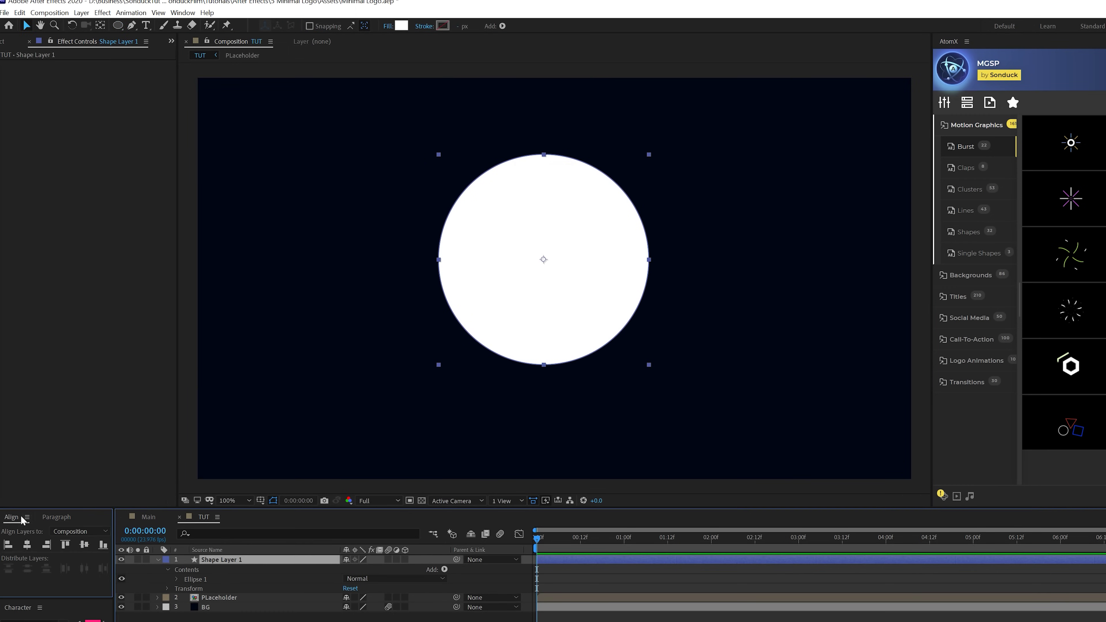
left_click(27, 545)
left_click(84, 545)
left_click(223, 562)
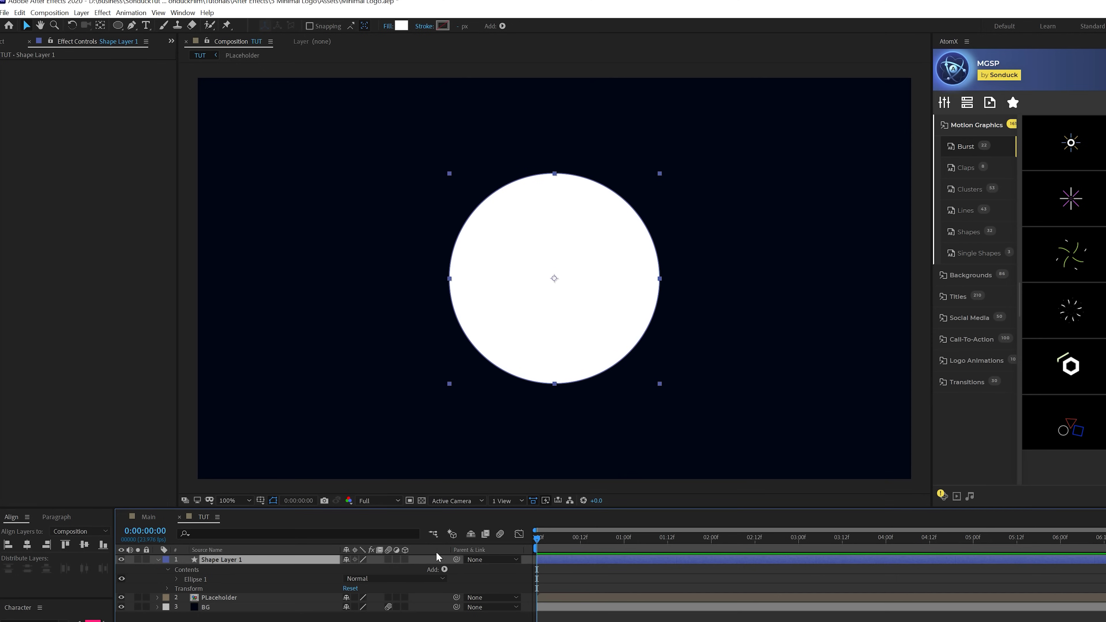
- Animate the white circle's Scale from 0% at the first frame to 403% at 0:00:00:17 so it covers the frame
key("s")
left_click(186, 568)
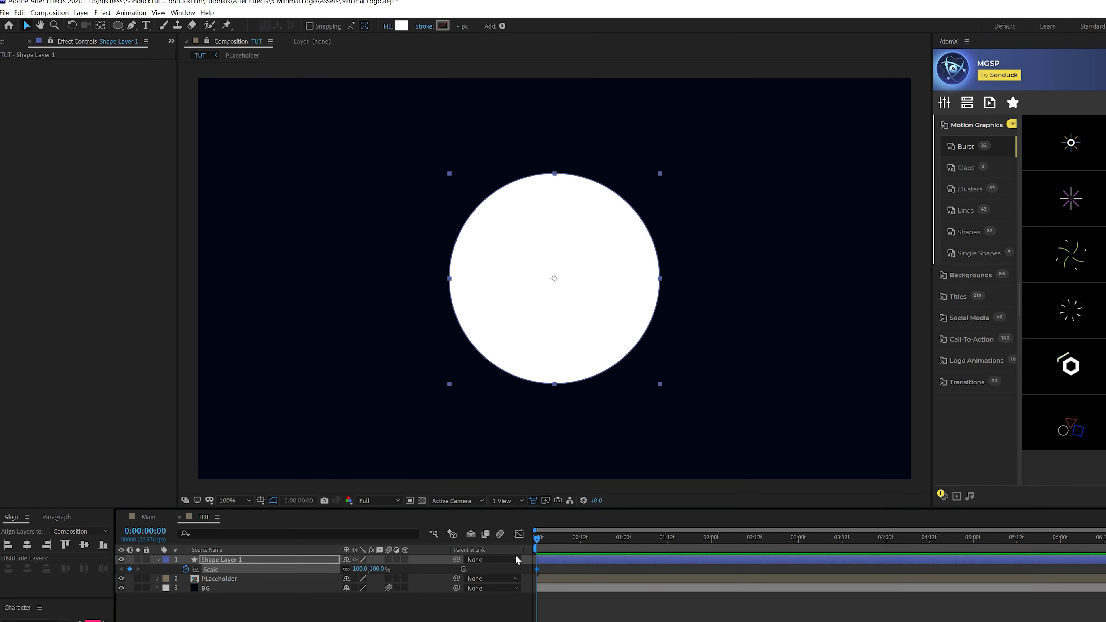
left_click_drag(536, 568, 597, 559)
left_click(364, 570)
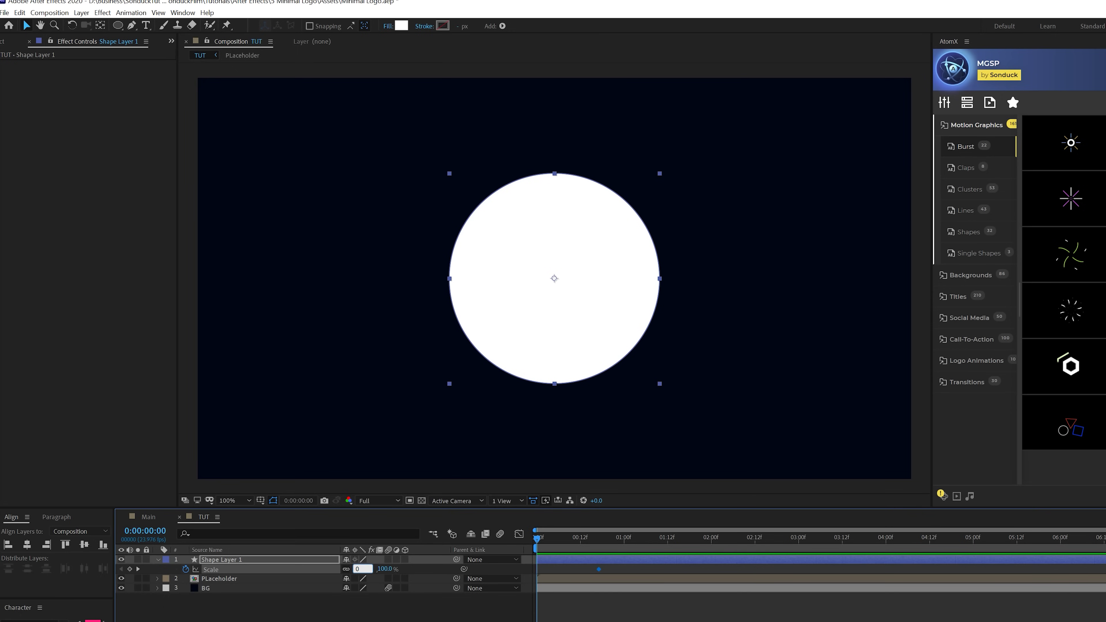
type("0")
key("Return")
left_click_drag(552, 546, 600, 551)
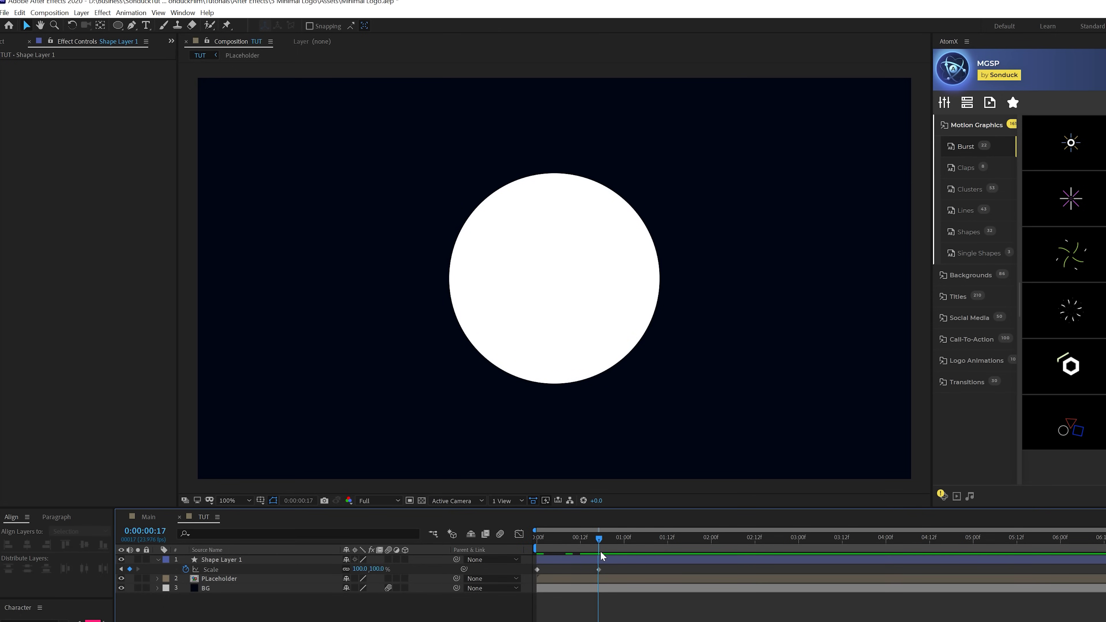
left_click_drag(362, 569, 540, 575)
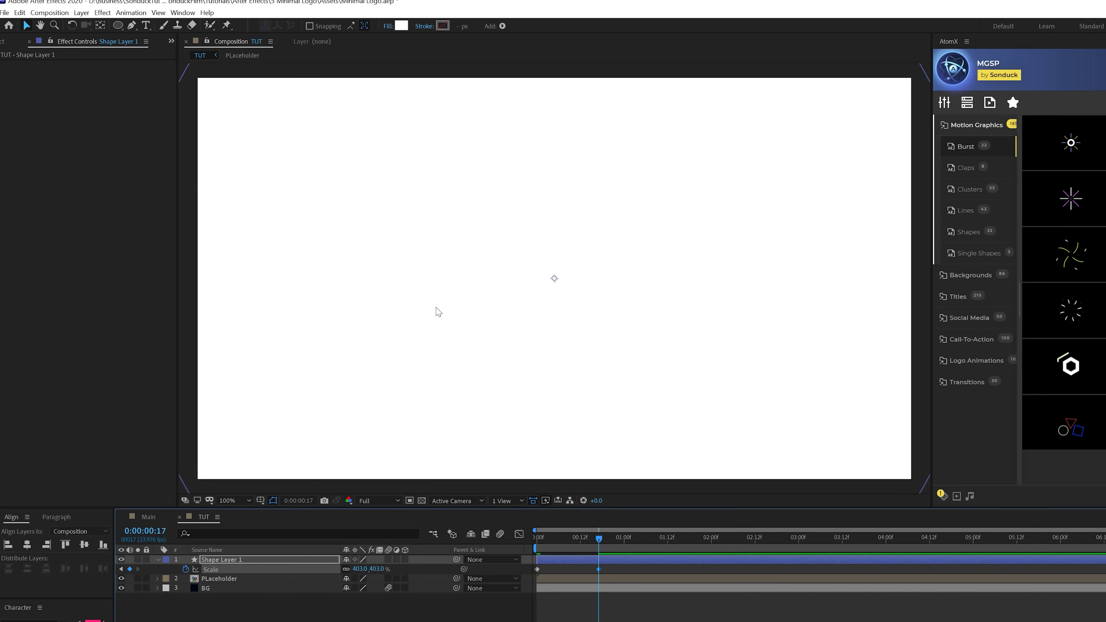
key("comma")
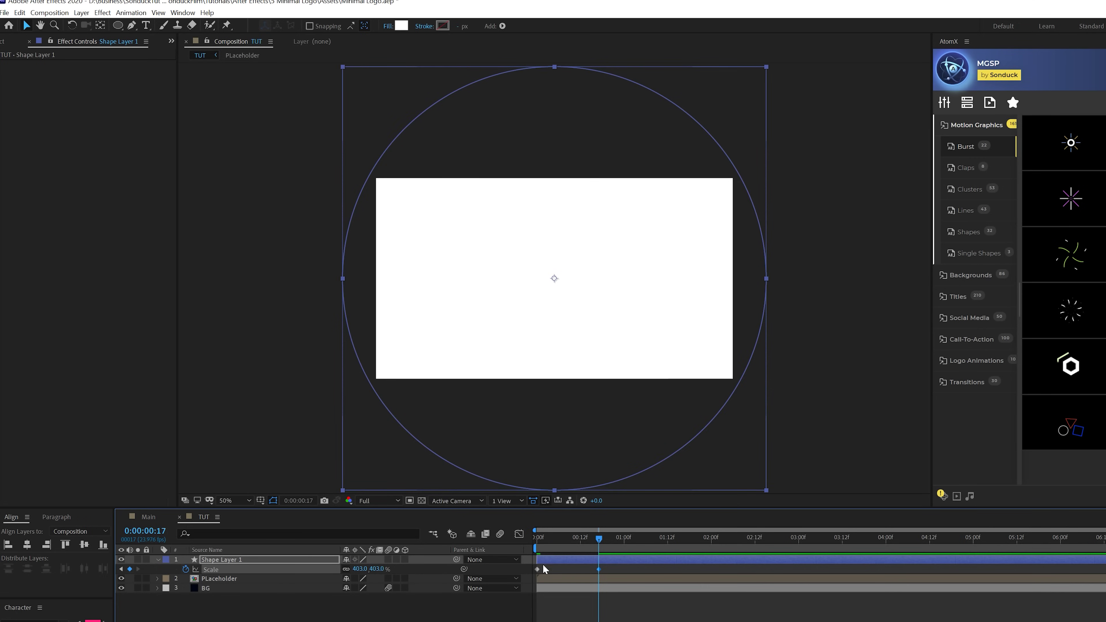
- Ease both Scale keyframes, shape their speed curve into a sharp peak midway, and preview the circle's growth
left_click_drag(621, 574, 497, 578)
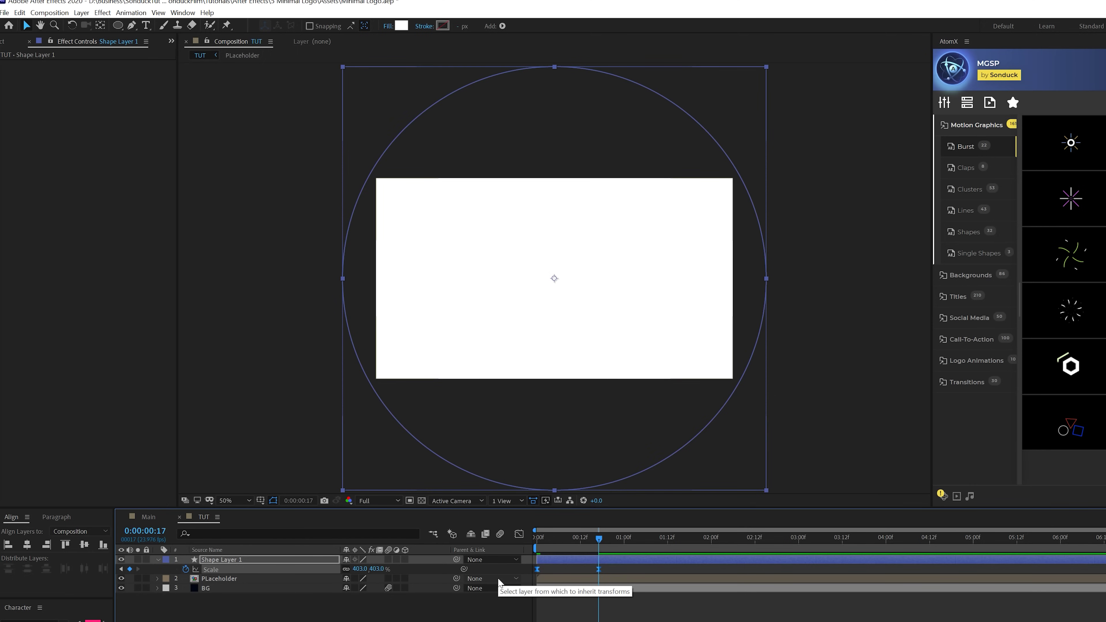
left_click(519, 533)
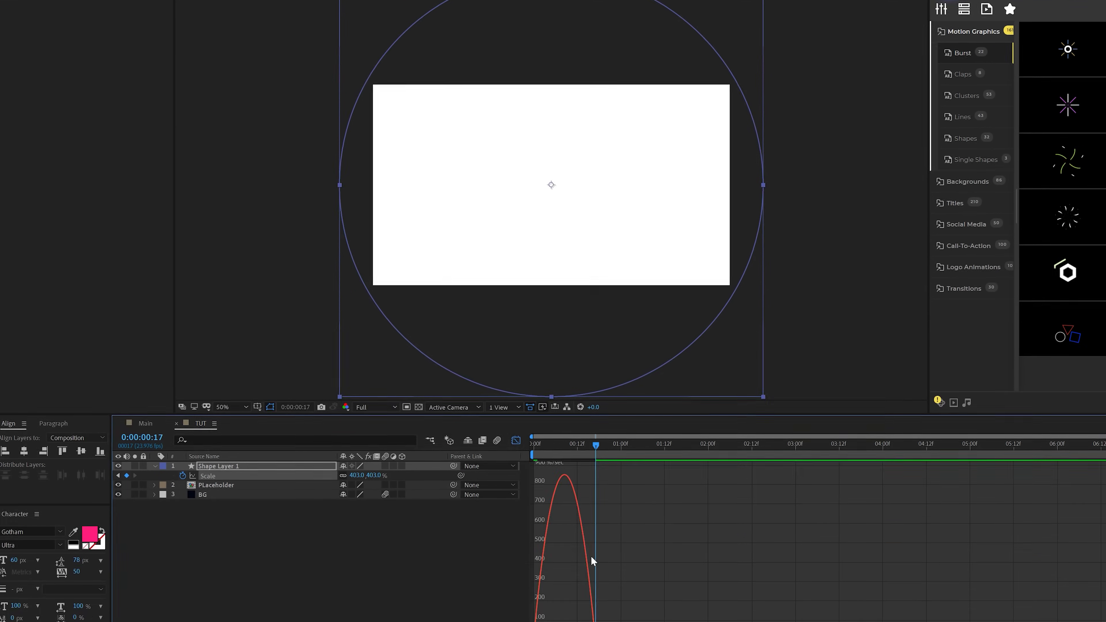
left_click(594, 592)
left_click_drag(583, 592, 563, 592)
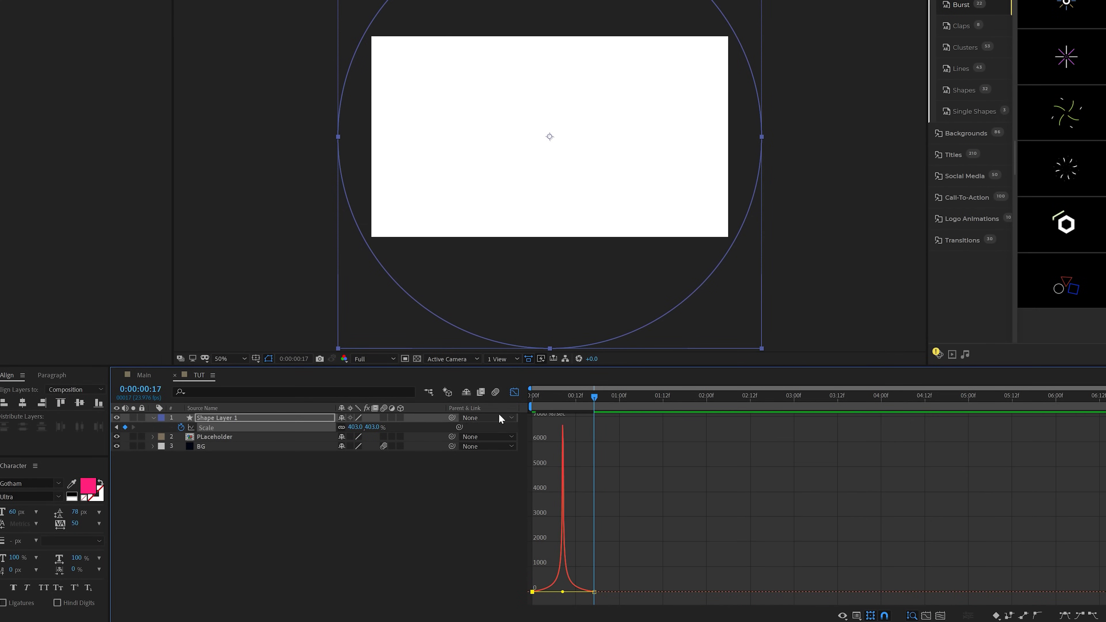
left_click(515, 392)
key("Home")
key("space")
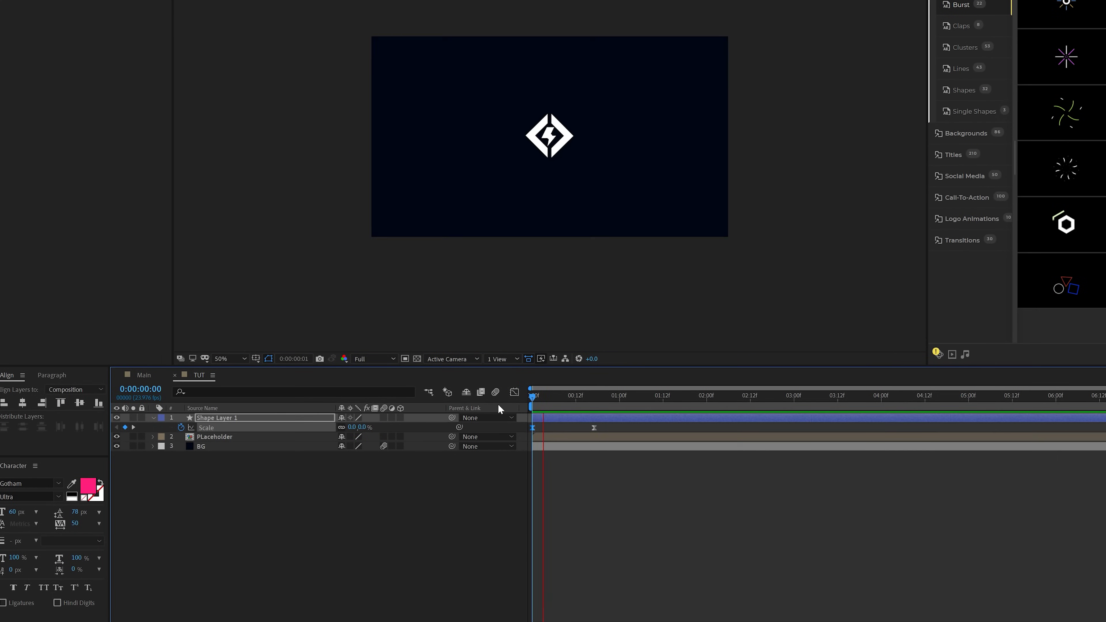
key("space")
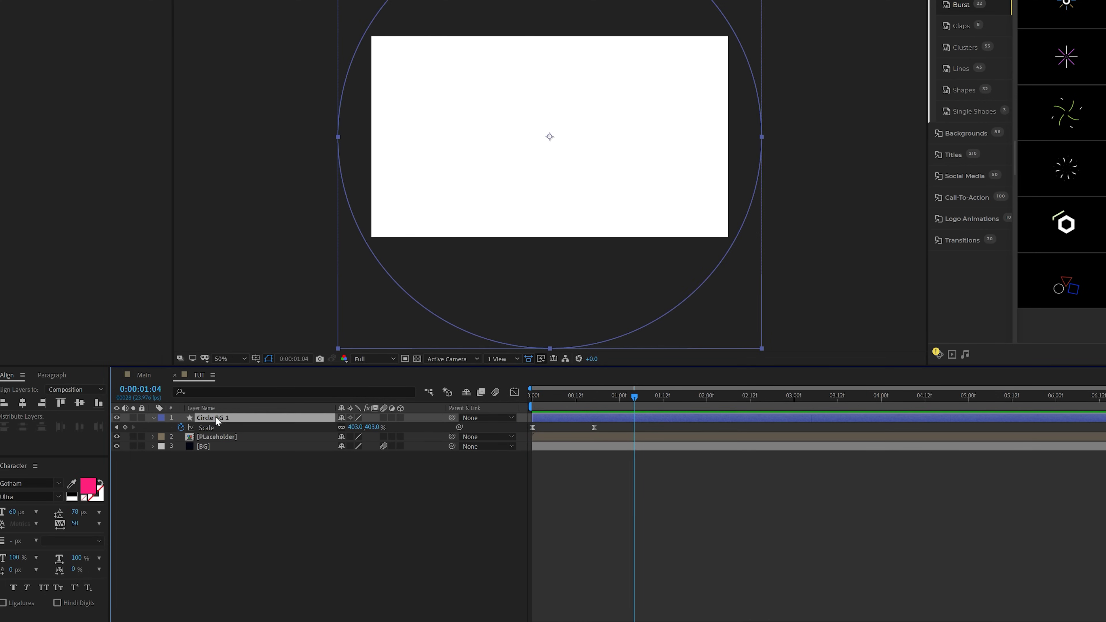
- Place the circle layer beneath PLaceholder as Circle BG 1 and duplicate it with a slightly delayed start
left_click_drag(216, 419, 211, 443)
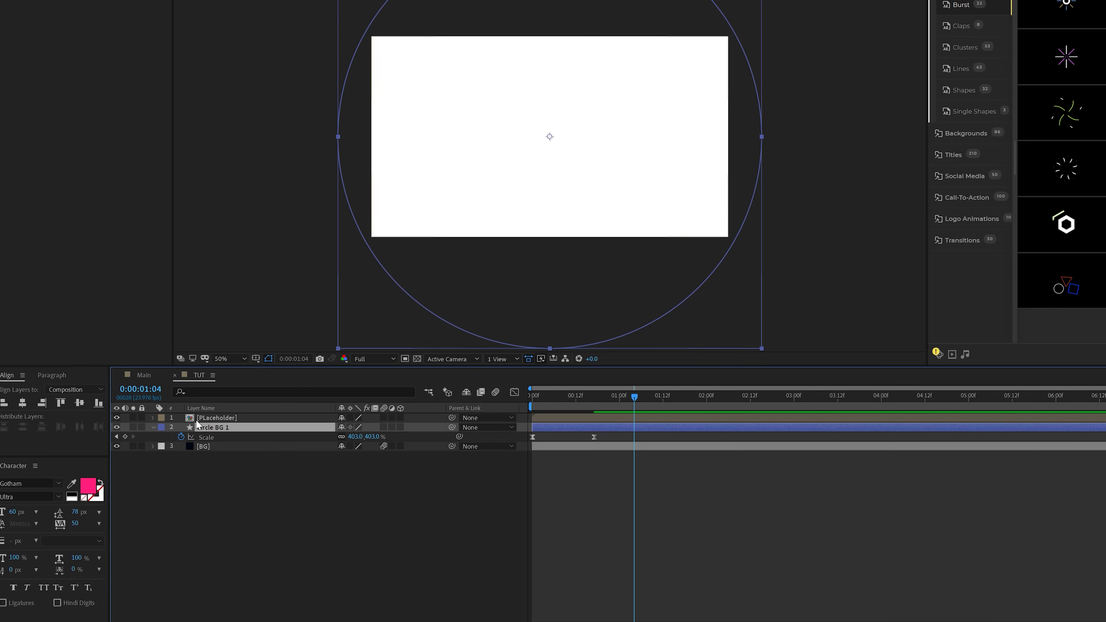
key("ctrl+d")
left_click_drag(555, 428, 573, 428)
- Fill Circle BG 2 with the dark navy sampled from the BG layer and preview the two circles
left_click(397, 11)
left_click(983, 529)
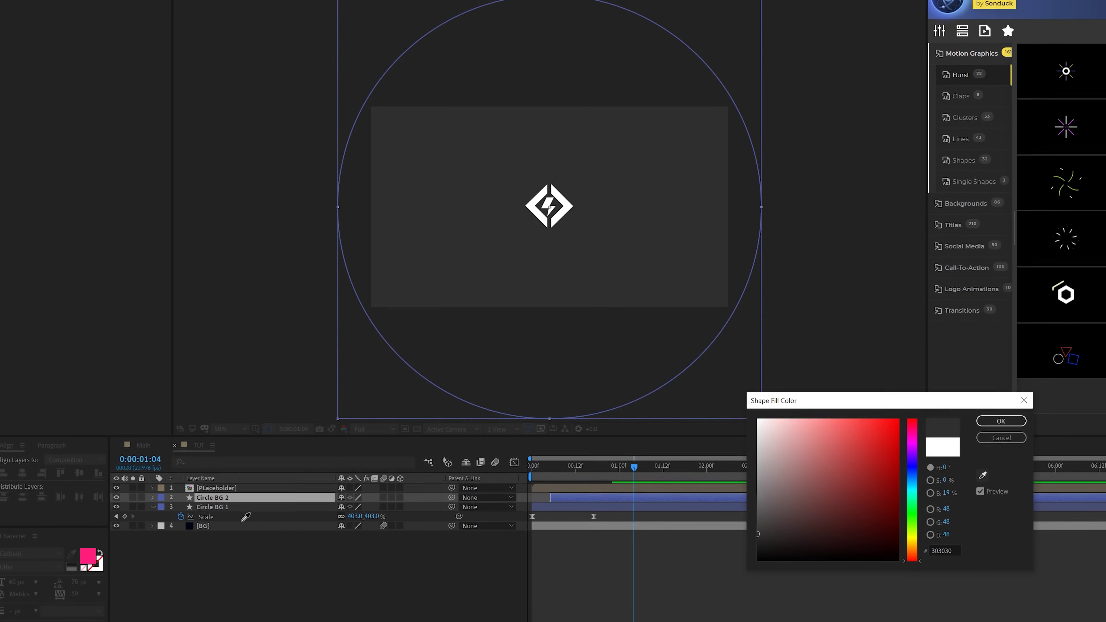
left_click(189, 526)
left_click(1001, 421)
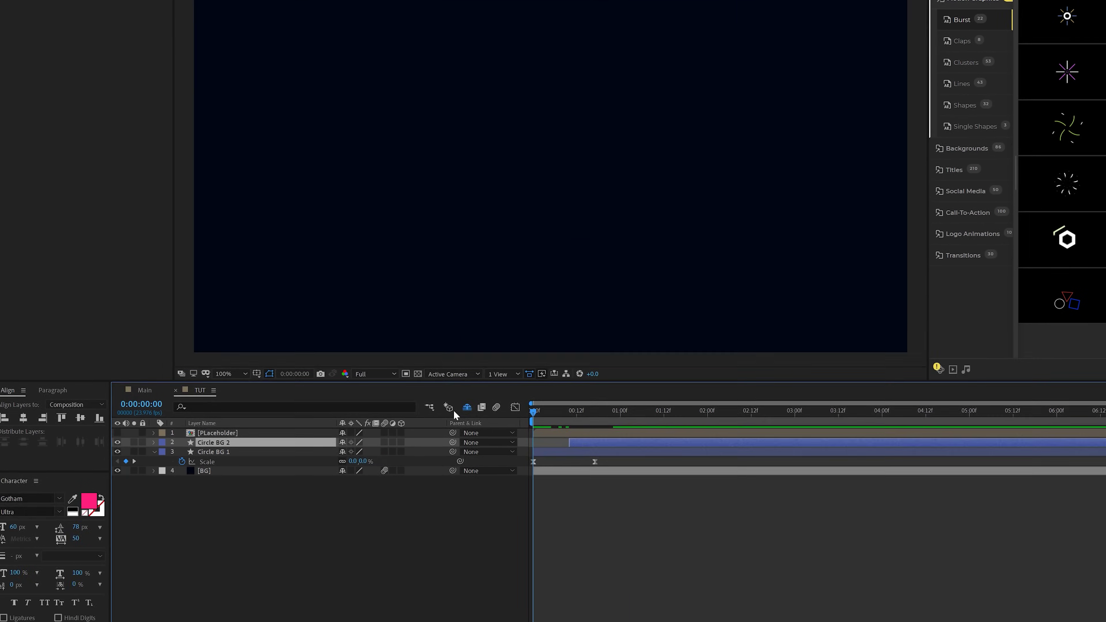
key("space")
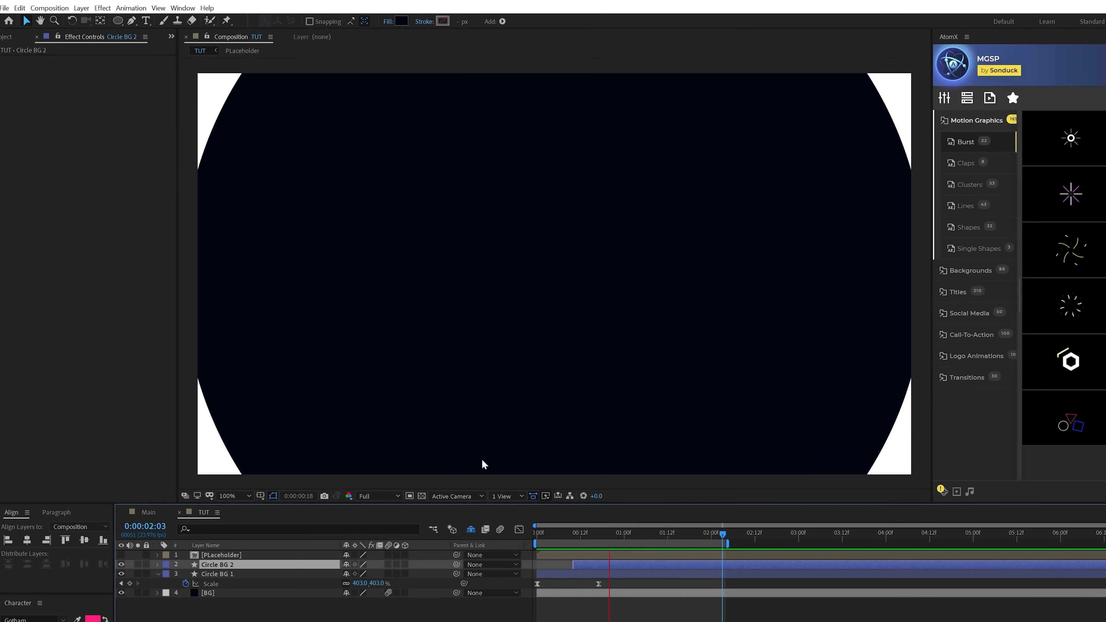
key("space")
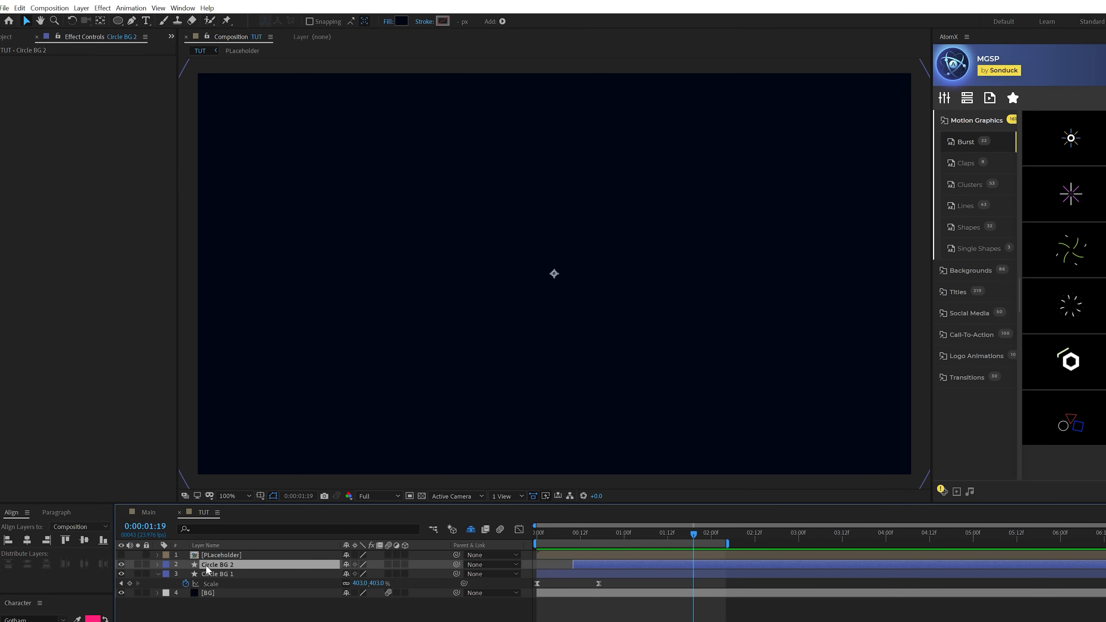
- Make the PLaceholder layer visible again and set the current time to 0:00:01:01 with no layer selected
left_click(156, 575)
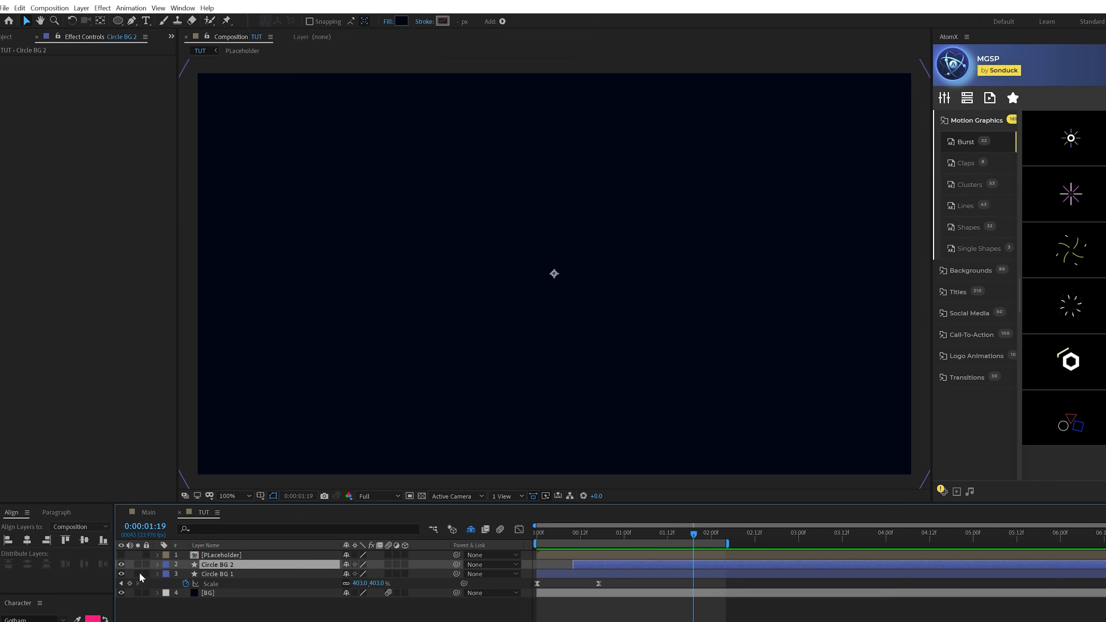
left_click(121, 555)
left_click_drag(645, 534, 627, 534)
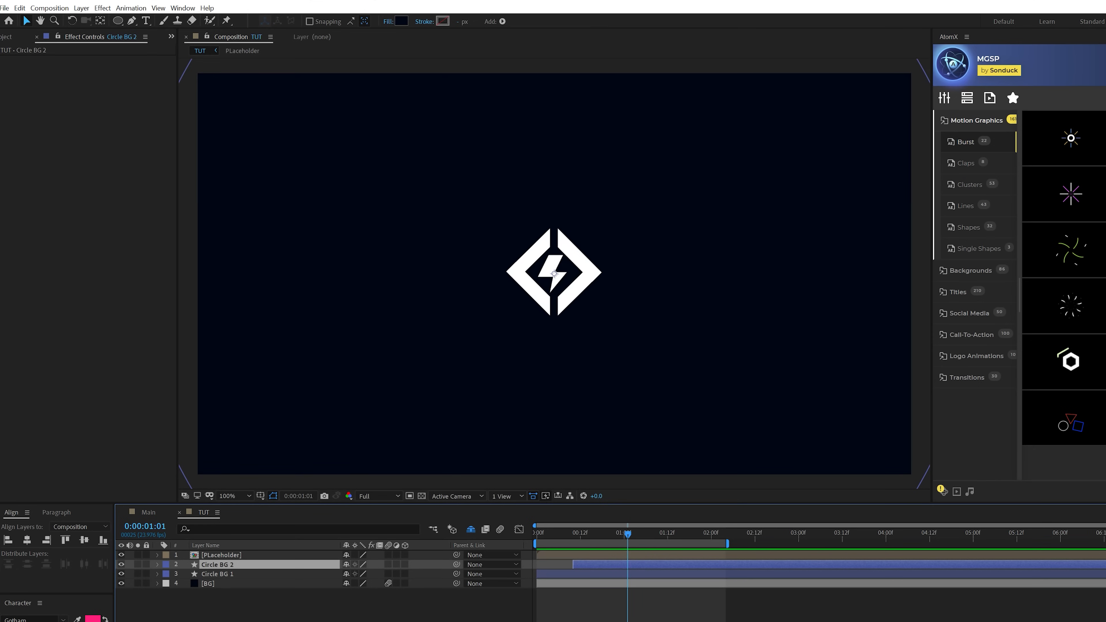
key("F2")
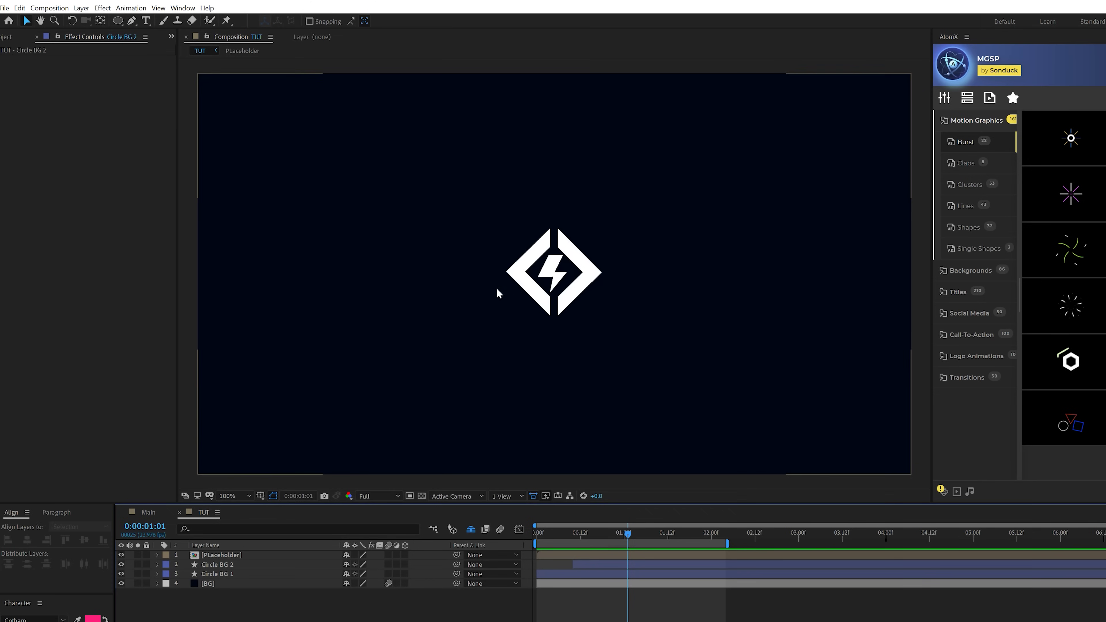
- Draw a small circle on a new shape layer over the logo and centre it in the composition
mouse_move(120, 22)
left_mouse_down()
mouse_move(148, 33)
mouse_move(146, 43)
left_mouse_up()
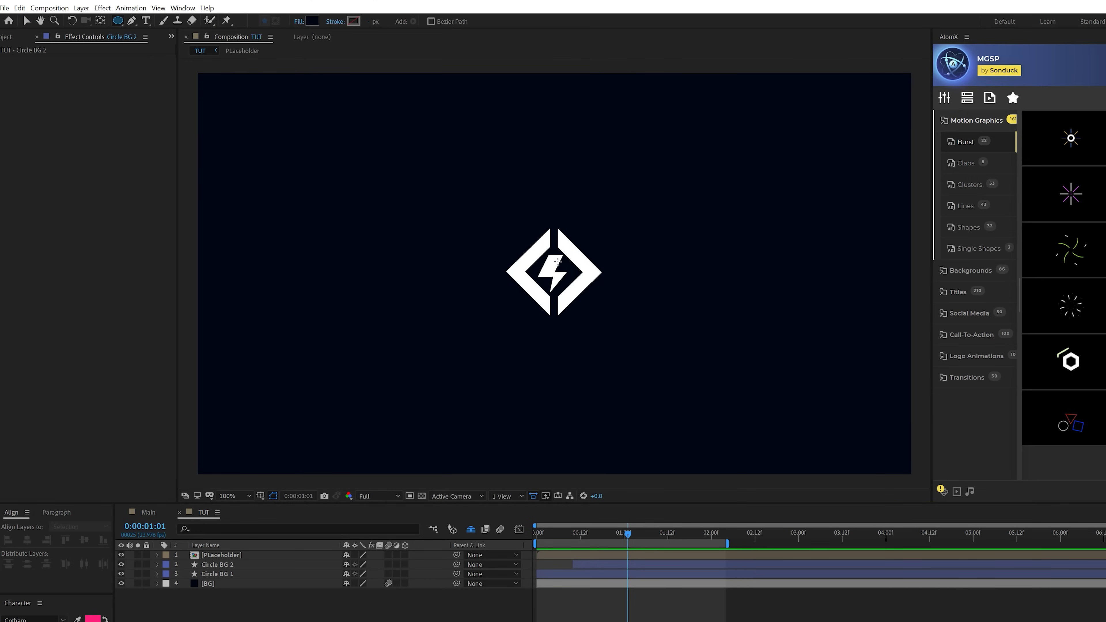
left_click_drag(547, 264, 610, 353)
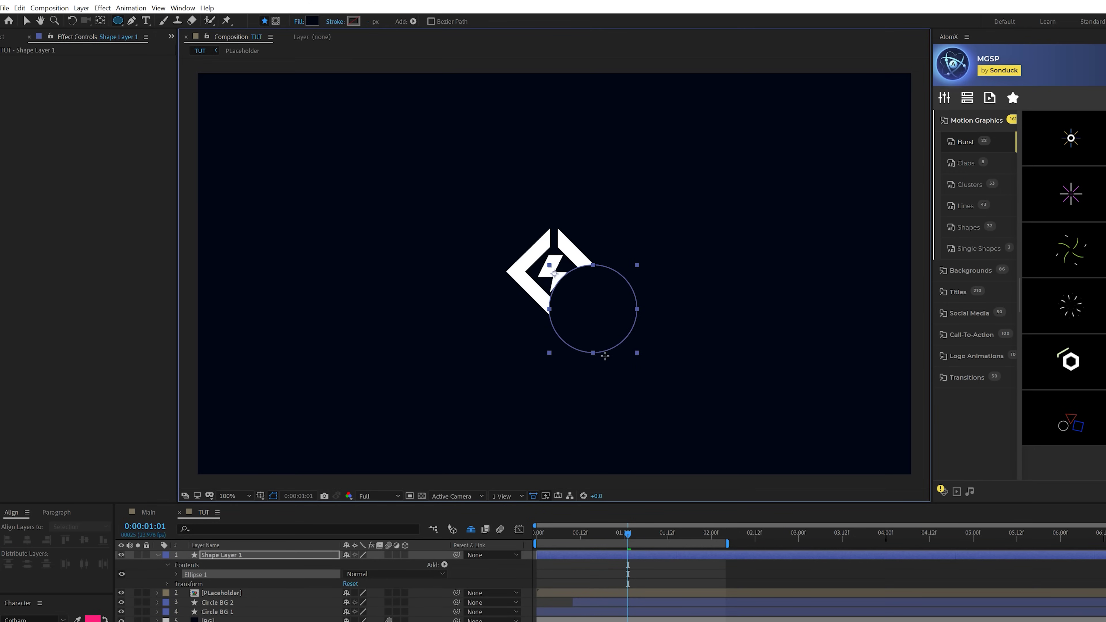
left_click(27, 541)
left_click(84, 541)
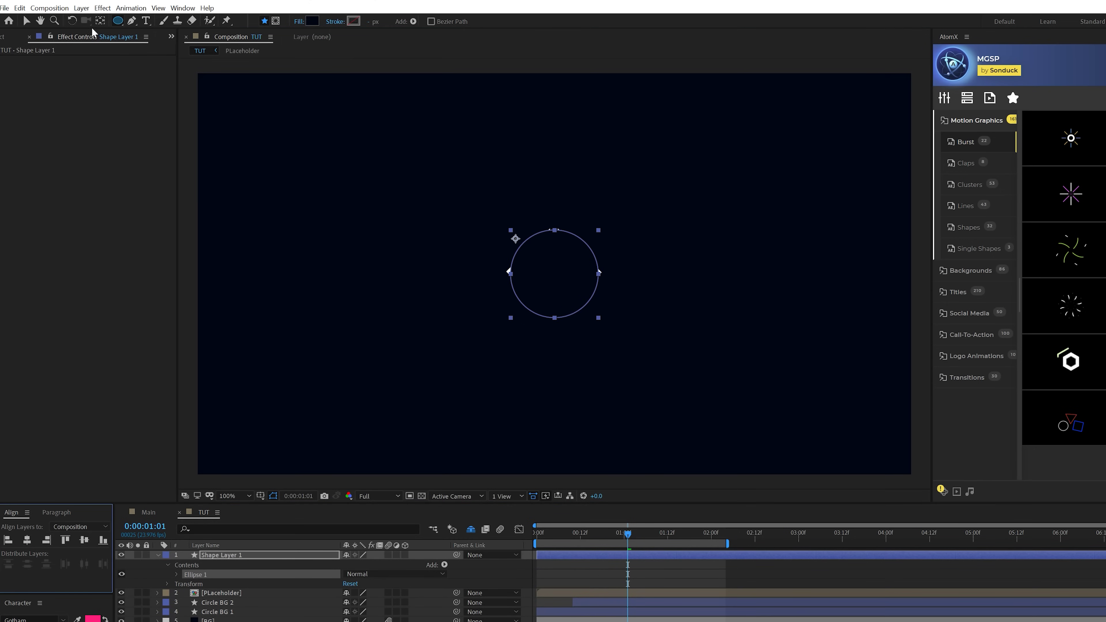
- Centre the small circle's anchor point and set its layer Scale to 143%
left_click(101, 21)
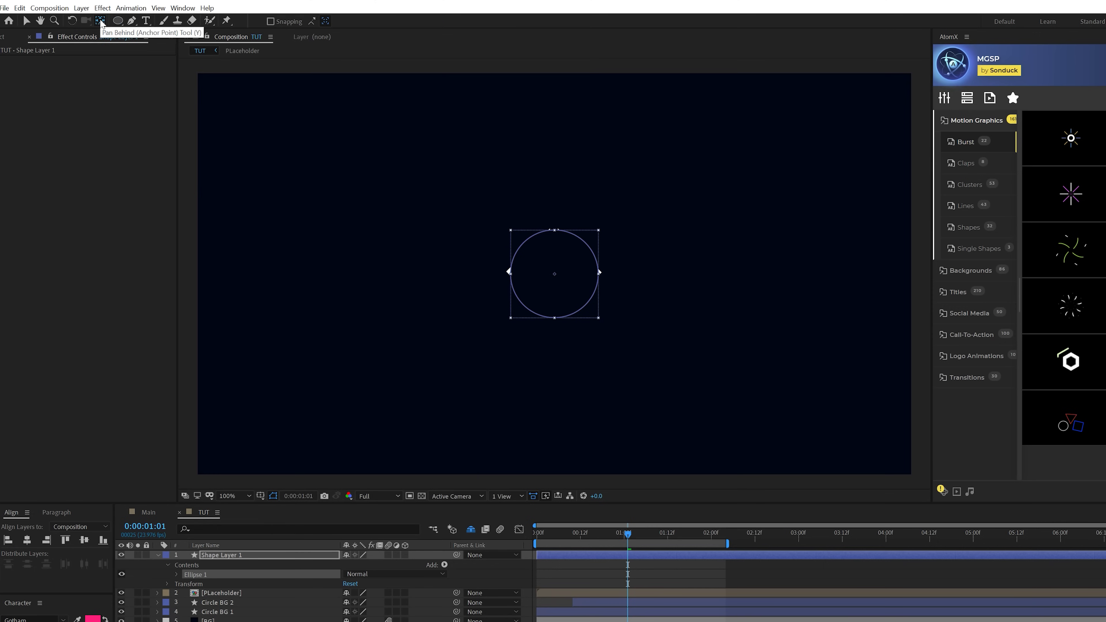
left_click(240, 556)
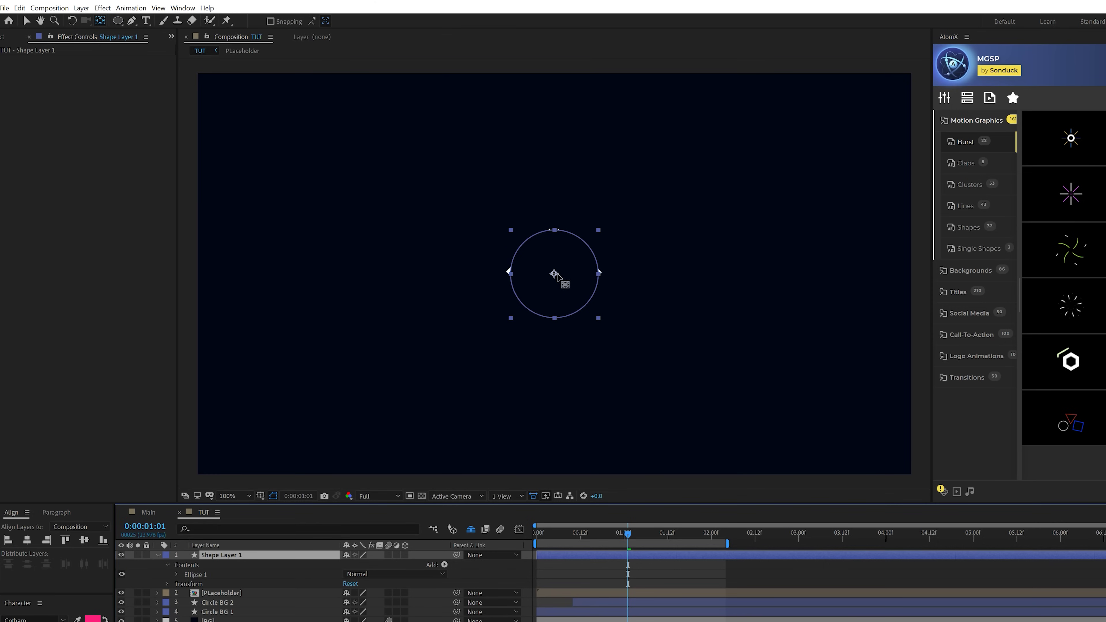
key("v")
key("s")
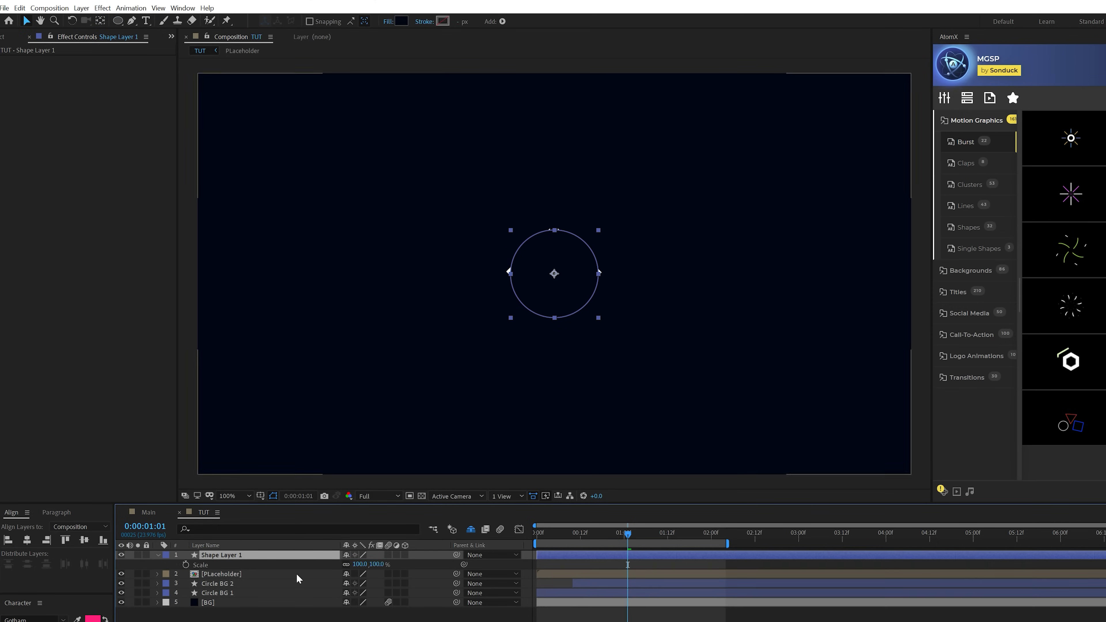
left_click_drag(360, 565, 392, 564)
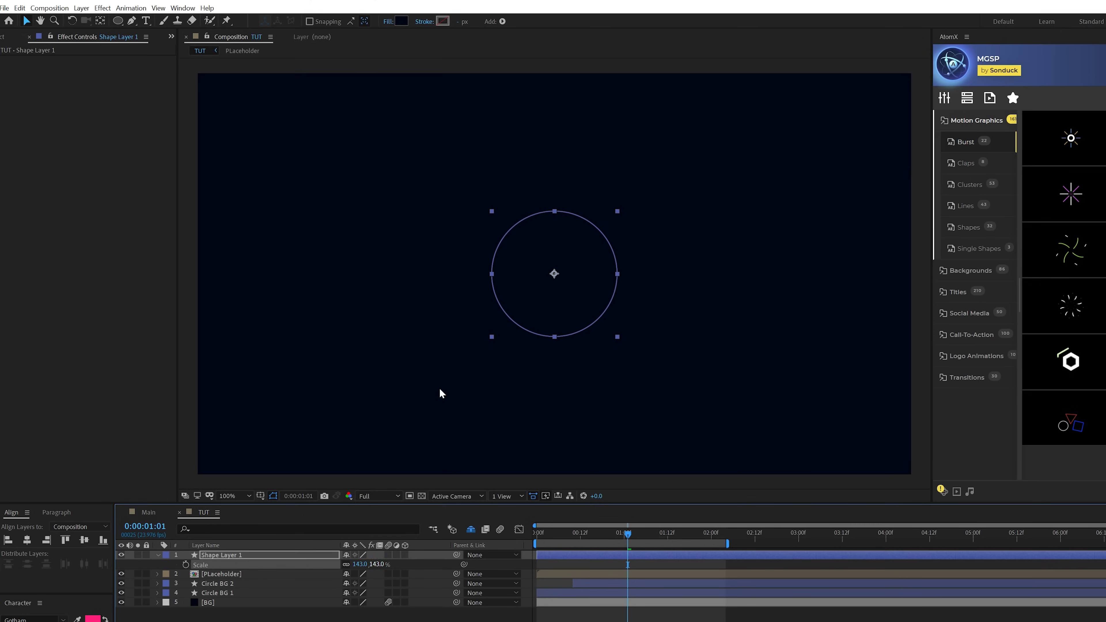
- Fill the small circle with pink FF1C7B and place its layer directly beneath PLaceholder
left_click(401, 22)
left_click(988, 541)
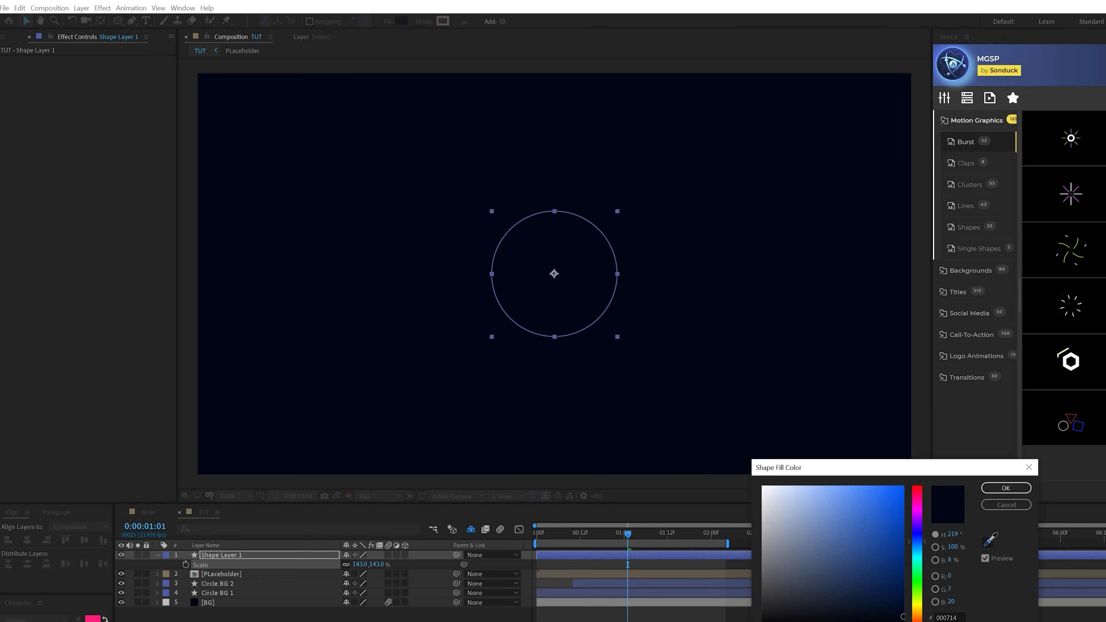
left_click(102, 617)
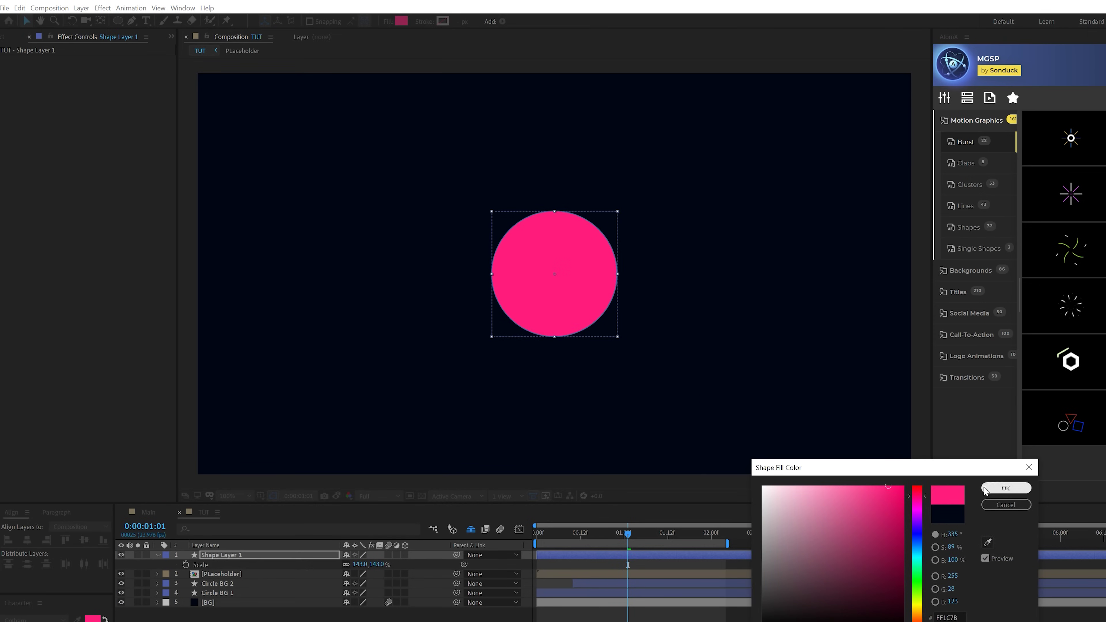
left_click(1006, 488)
left_click_drag(228, 554, 211, 582)
key("ctrl+shift+a")
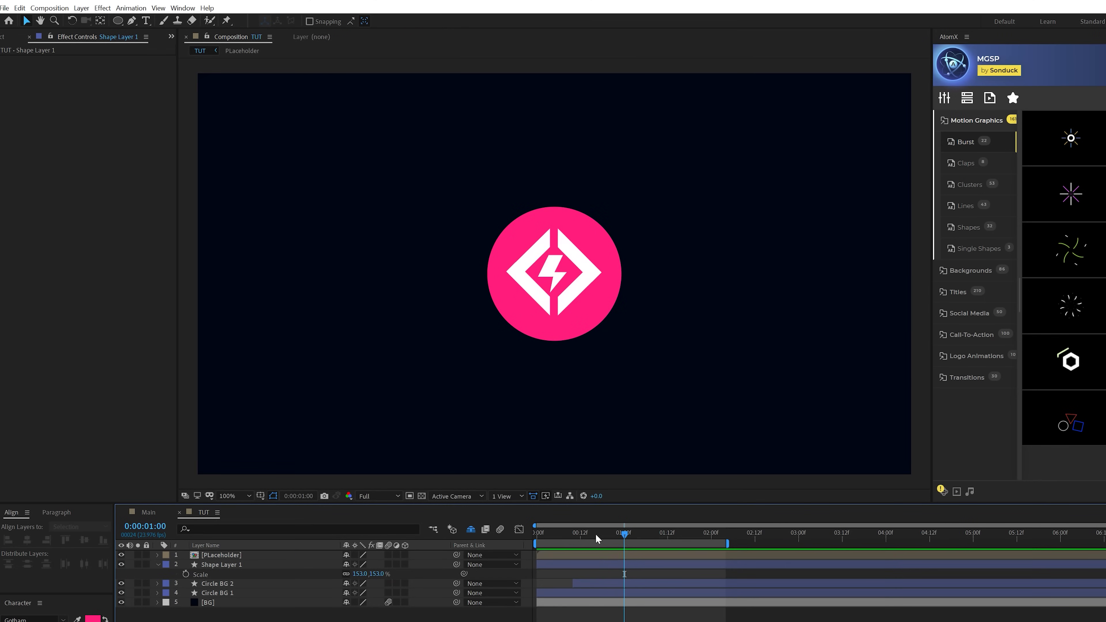
- Animate Shape Layer 1's Scale from 0% at 0:00:00:20 up to 153% about ten frames later
left_click_drag(595, 533, 610, 533)
left_click(219, 565)
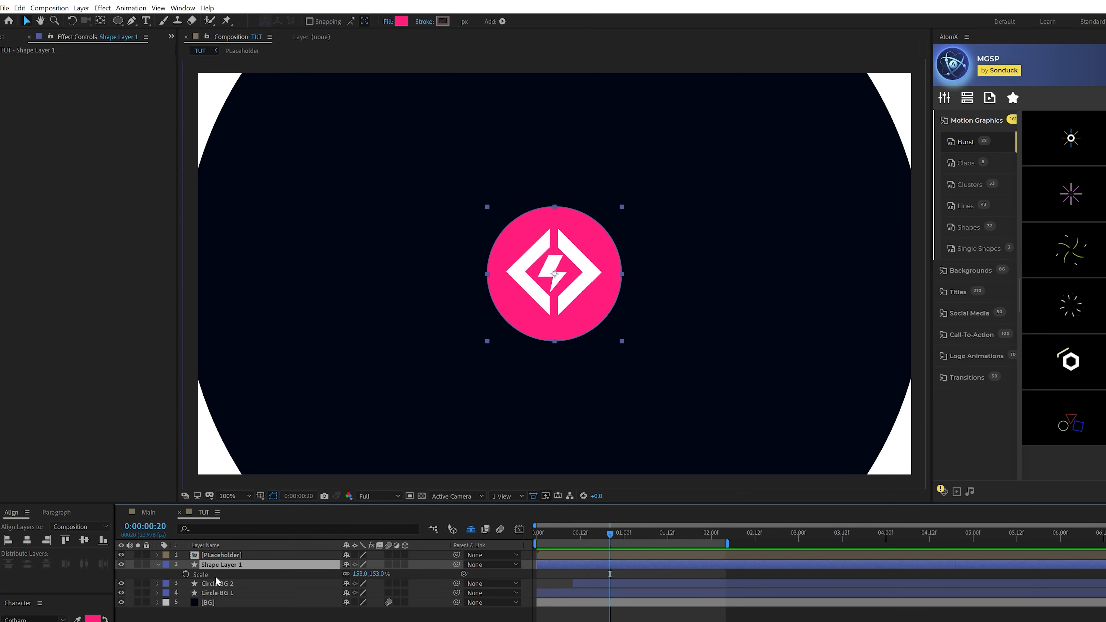
left_click(186, 575)
left_click_drag(610, 574, 646, 574)
left_click(361, 573)
type("0")
key("Return")
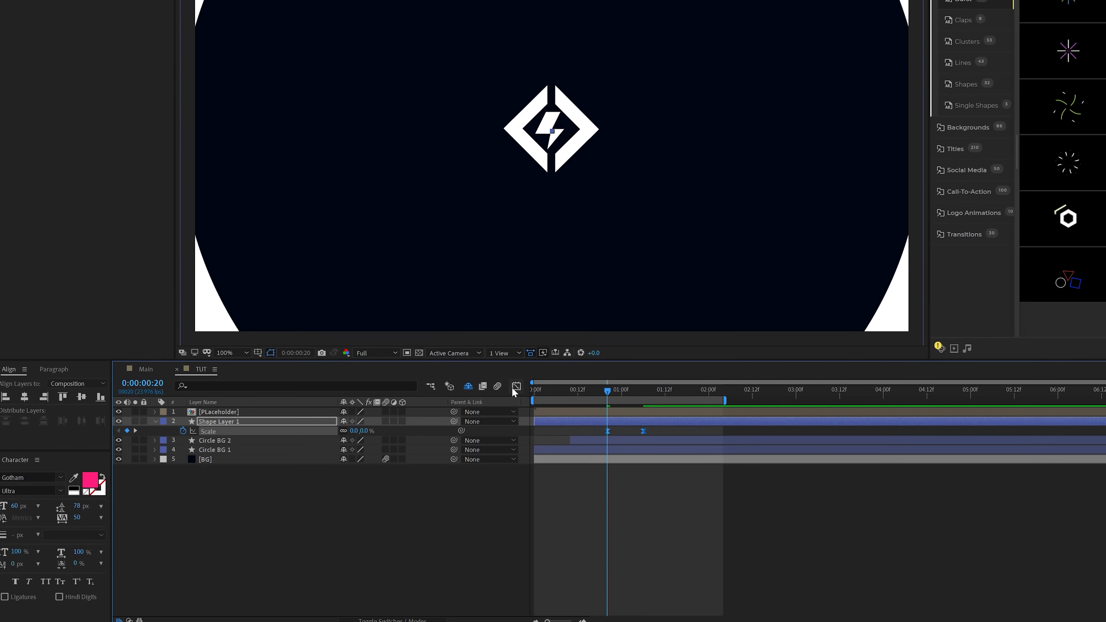
- Steepen the easing between Shape Layer 1's two Scale keyframes in the speed graph
left_click(516, 386)
left_click(643, 586)
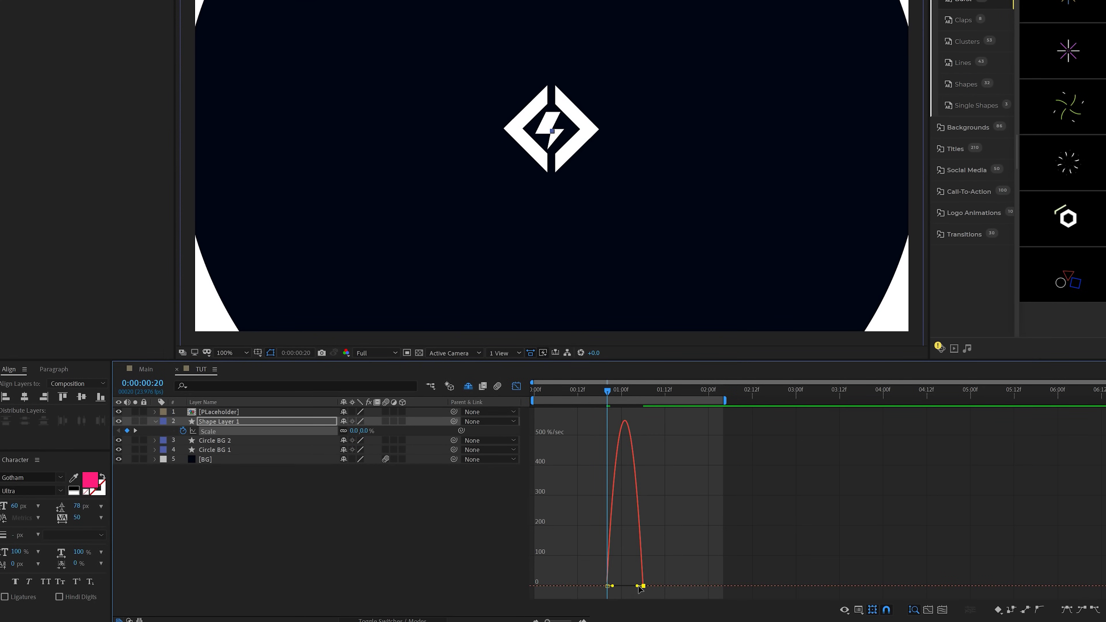
mouse_move(637, 587)
left_mouse_down()
mouse_move(614, 588)
mouse_move(627, 588)
left_mouse_up()
left_click(517, 387)
- Animate the PLaceholder layer's Scale from 0% at 0:00:01:03 up to 100% about eleven frames later
left_click_drag(618, 396, 633, 392)
left_click(249, 412)
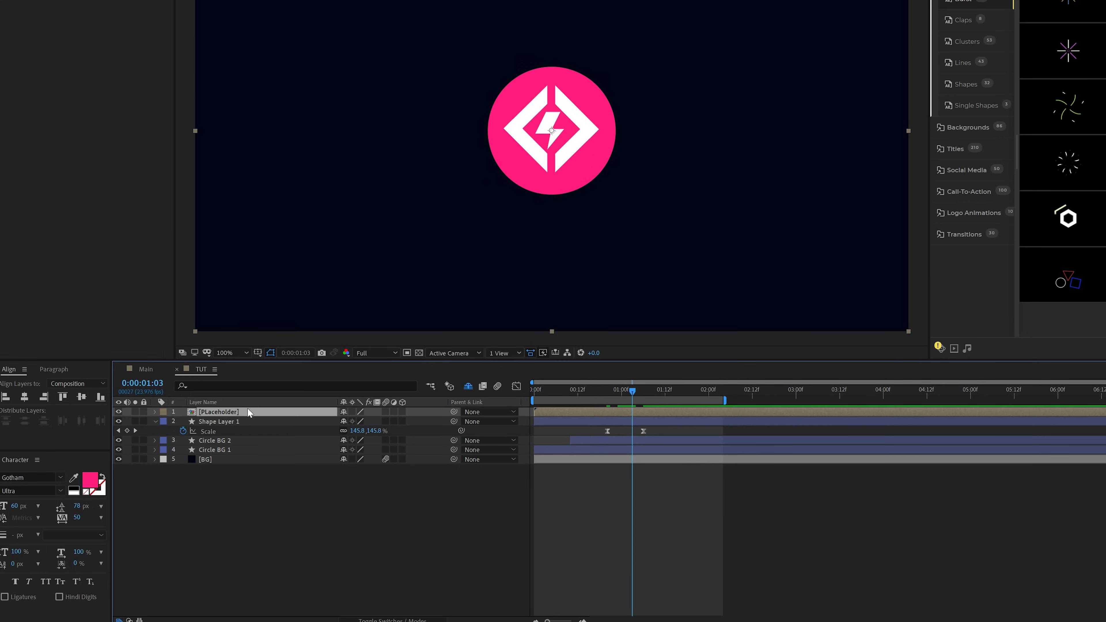
key("s")
left_click(183, 421)
left_click_drag(632, 422, 673, 422)
left_click(358, 421)
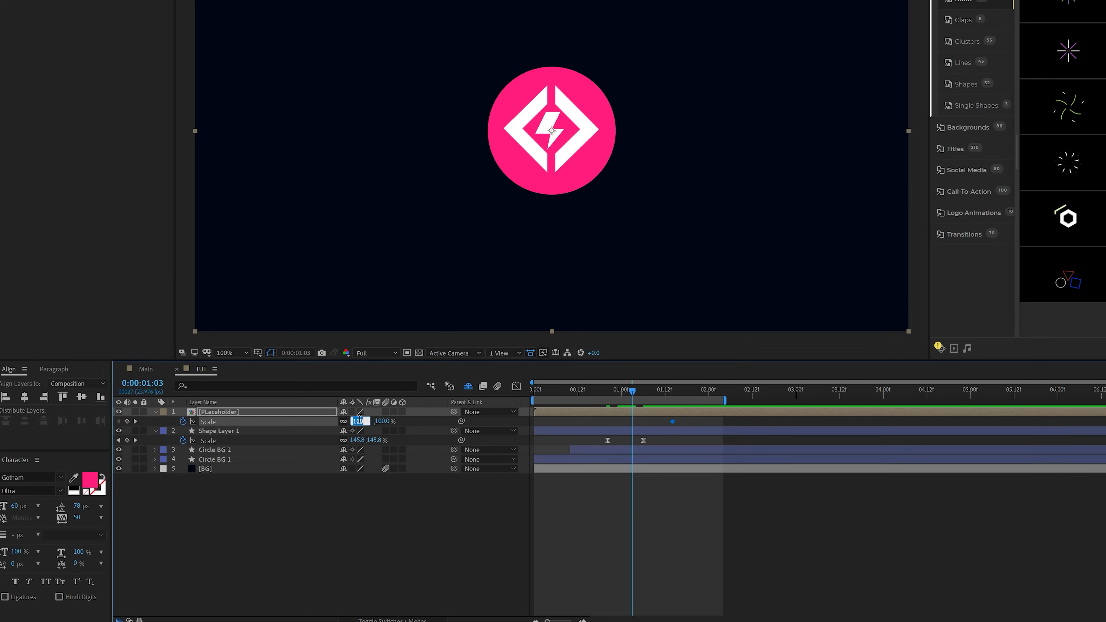
left_click(405, 526)
left_click_drag(692, 418, 543, 424)
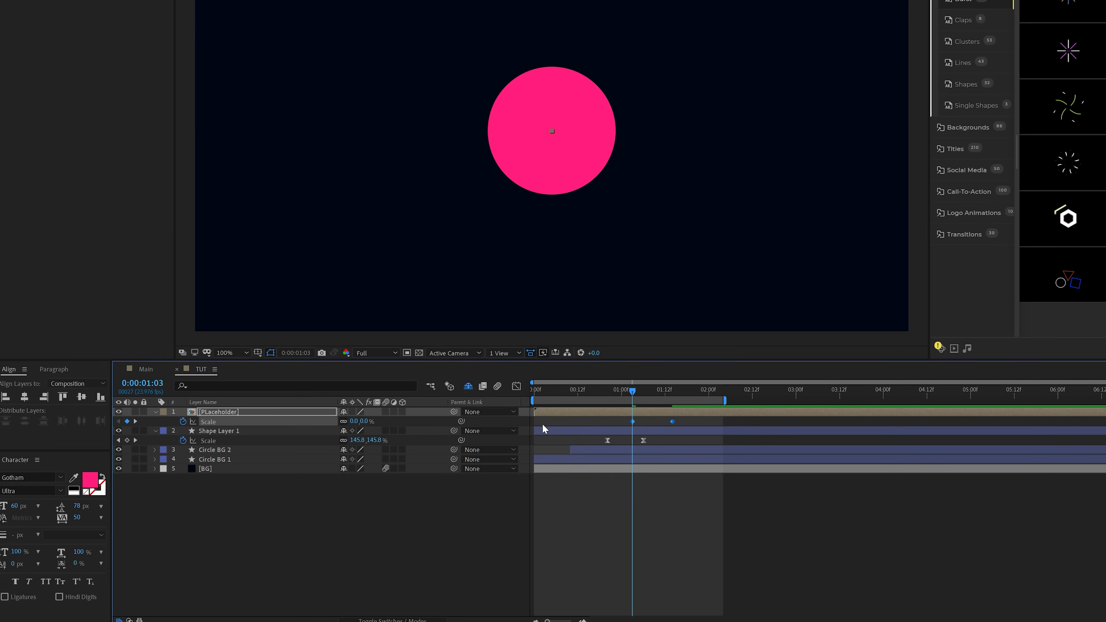
- Steepen the easing of PLaceholder's Scale keyframes in the speed graph and shift both keyframes about two frames earlier
left_click(517, 386)
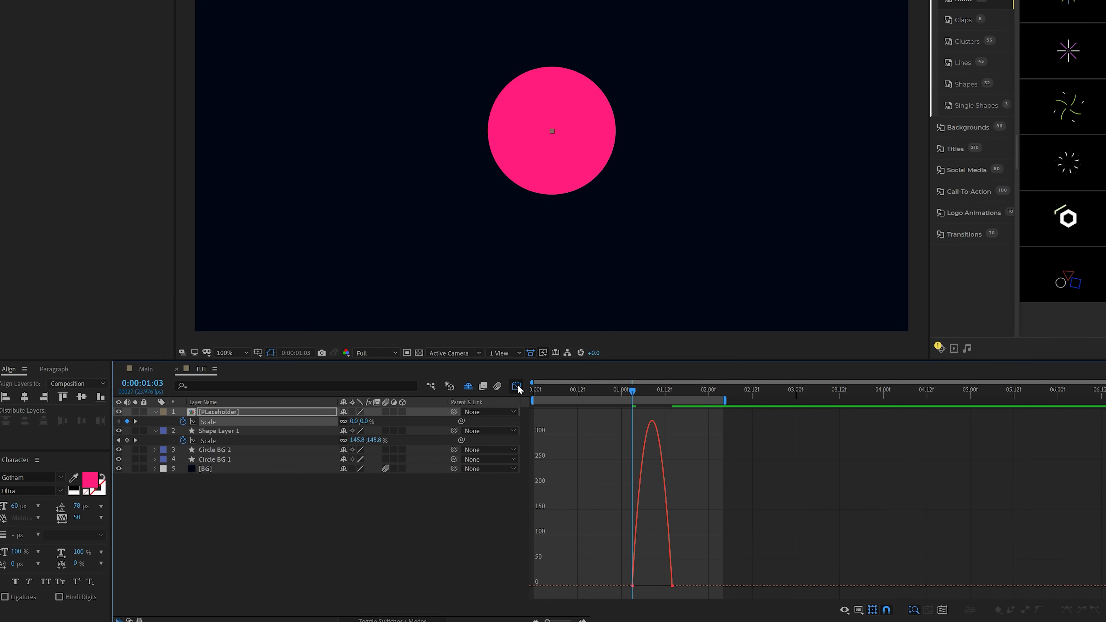
left_click(632, 587)
left_click_drag(639, 587, 648, 587)
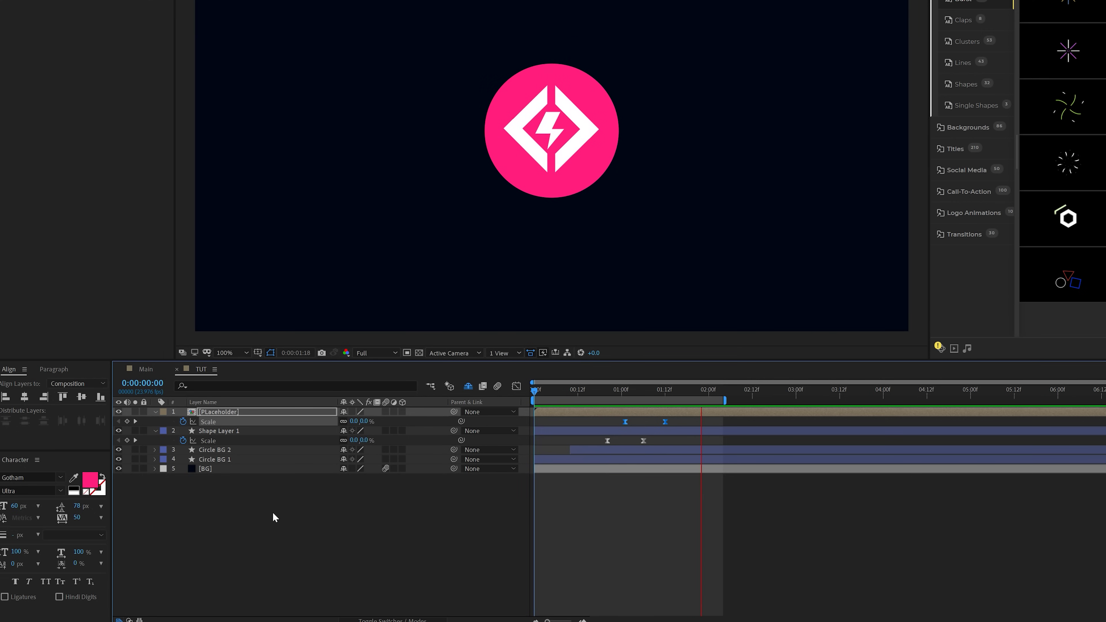
- Deselect all layers and collapse the properties of PLaceholder and Shape Layer 1
left_click(273, 512)
left_click(154, 412)
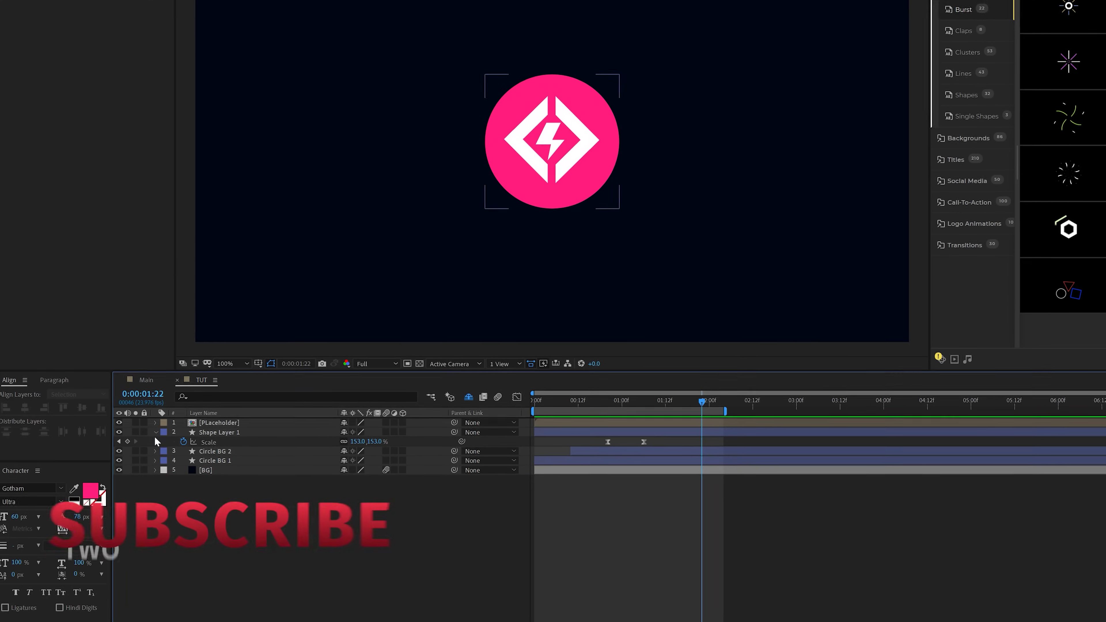
left_click(155, 431)
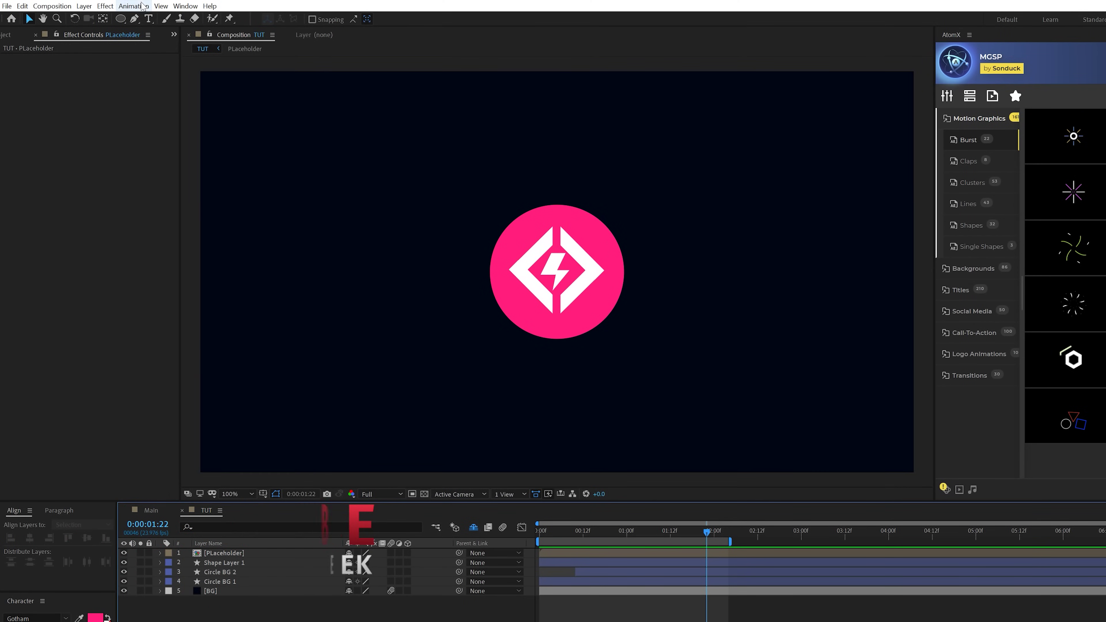
- Add a null object and parent the PLaceholder and Shape Layer 1 layers to it
left_click(83, 6)
mouse_move(101, 18)
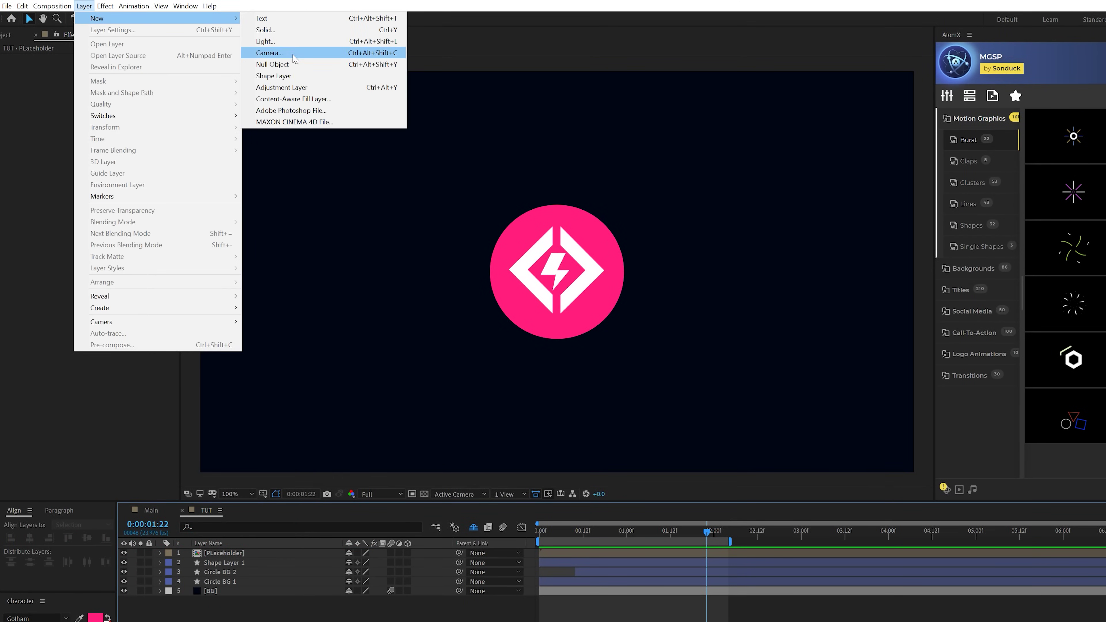
left_click(289, 65)
left_click(221, 571)
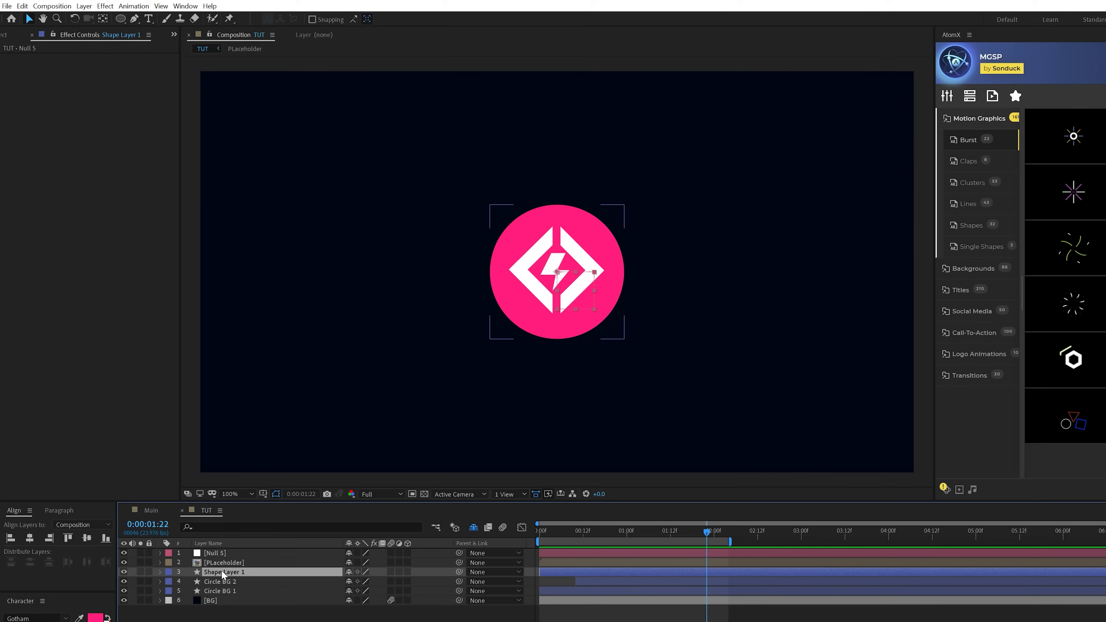
left_click(254, 562, "ctrl")
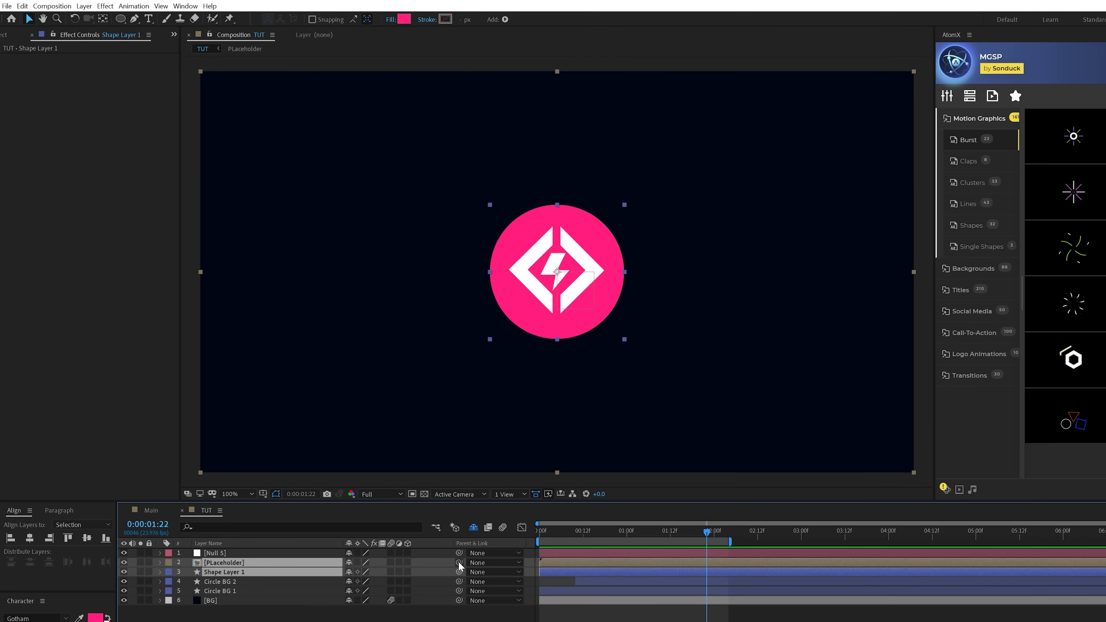
left_click_drag(452, 565, 210, 554)
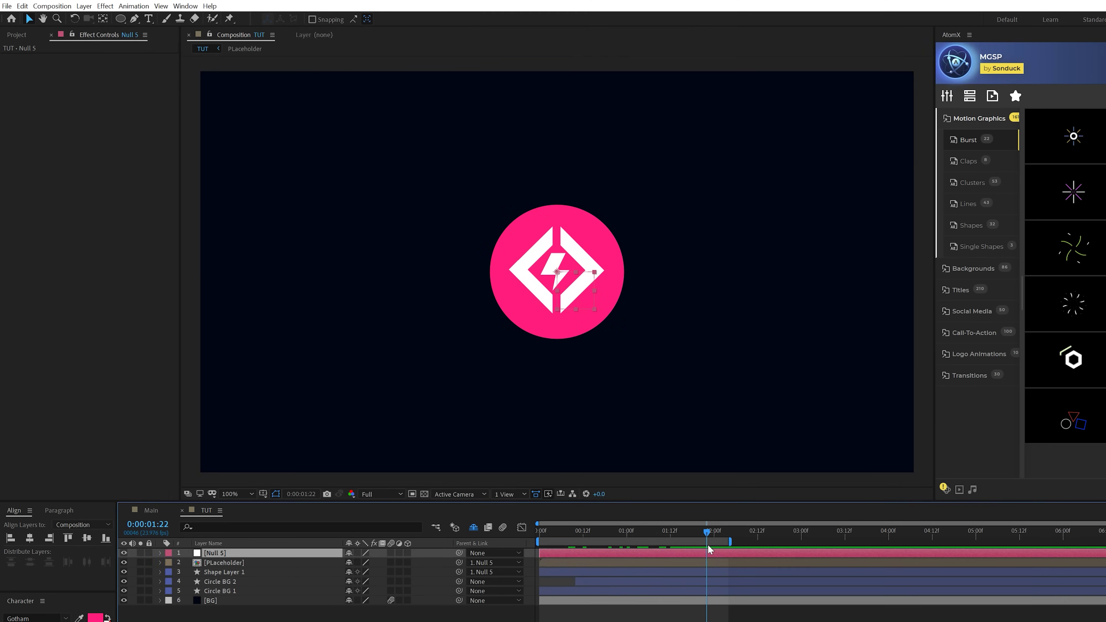
- Animate the null's Position and Scale from 0:00:02:00 to 0:00:02:09, ending at Position 960, 491 and Scale 80%
left_click_drag(709, 547, 721, 547)
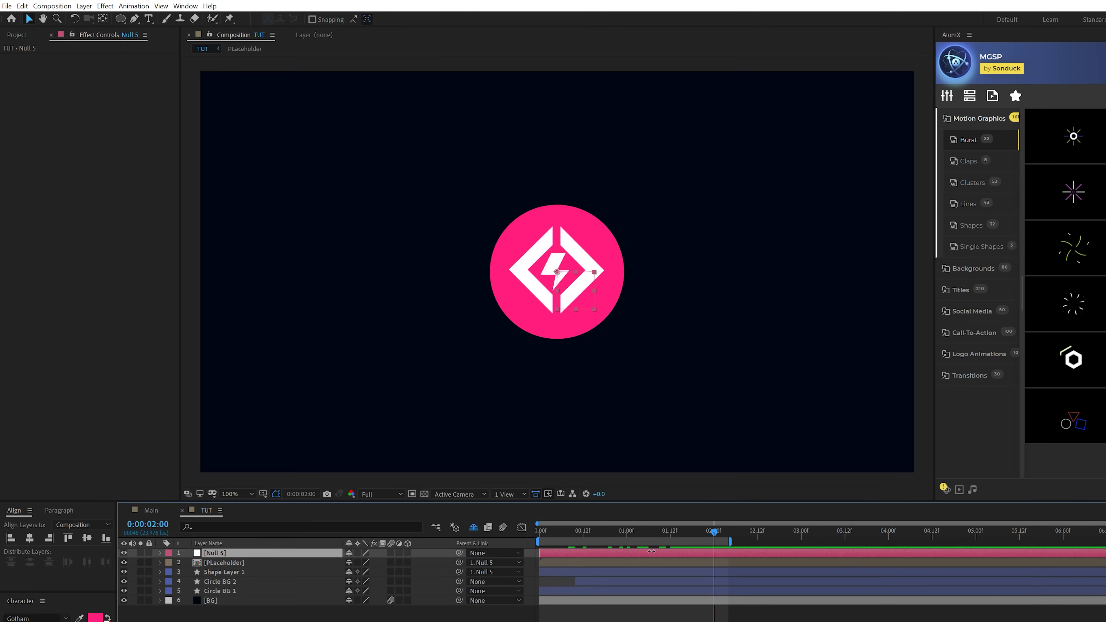
key("p")
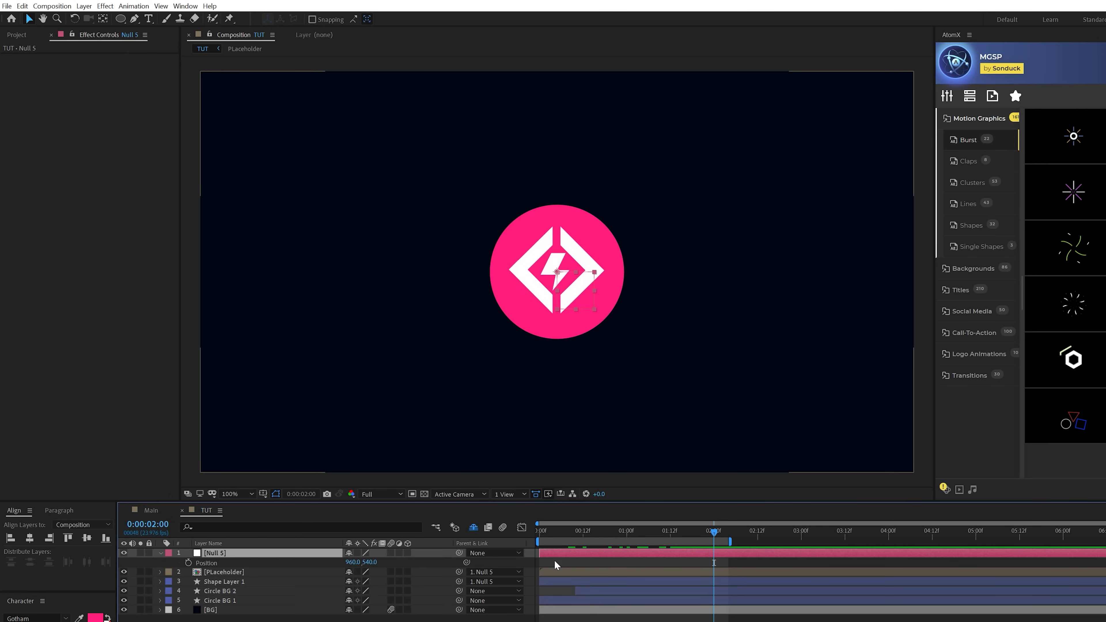
key("shift+s")
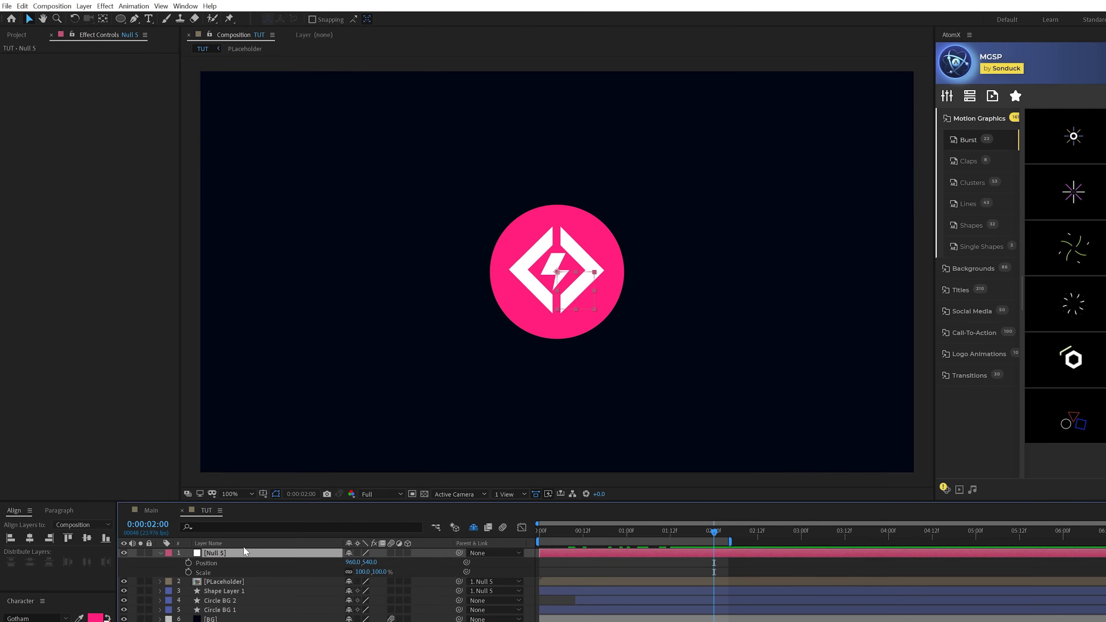
left_click(188, 562)
left_click(188, 572)
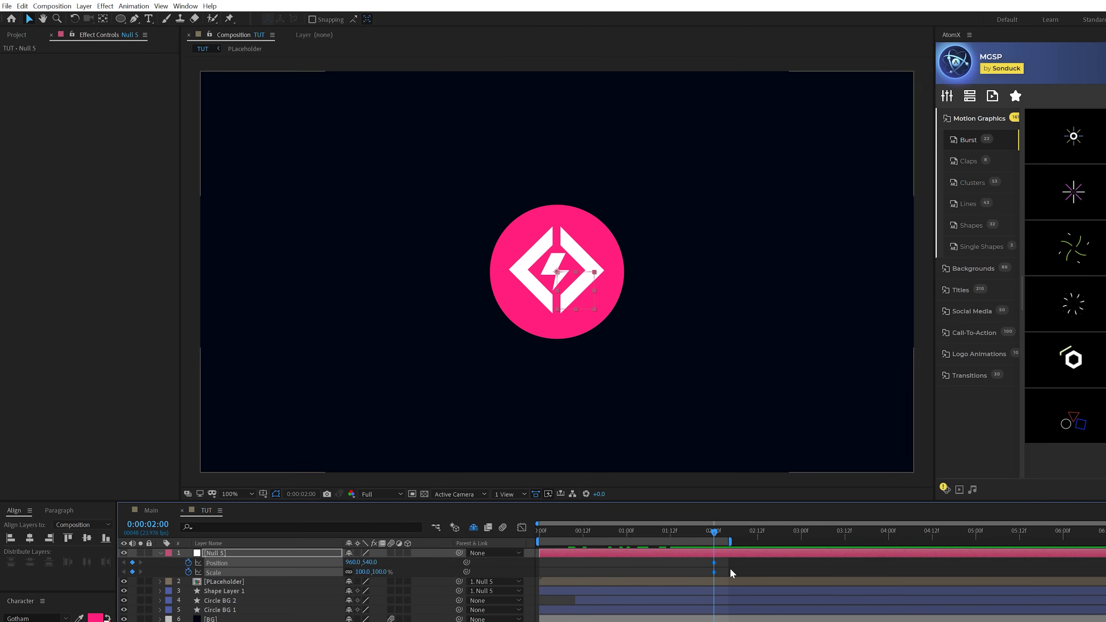
left_click_drag(720, 532, 747, 531)
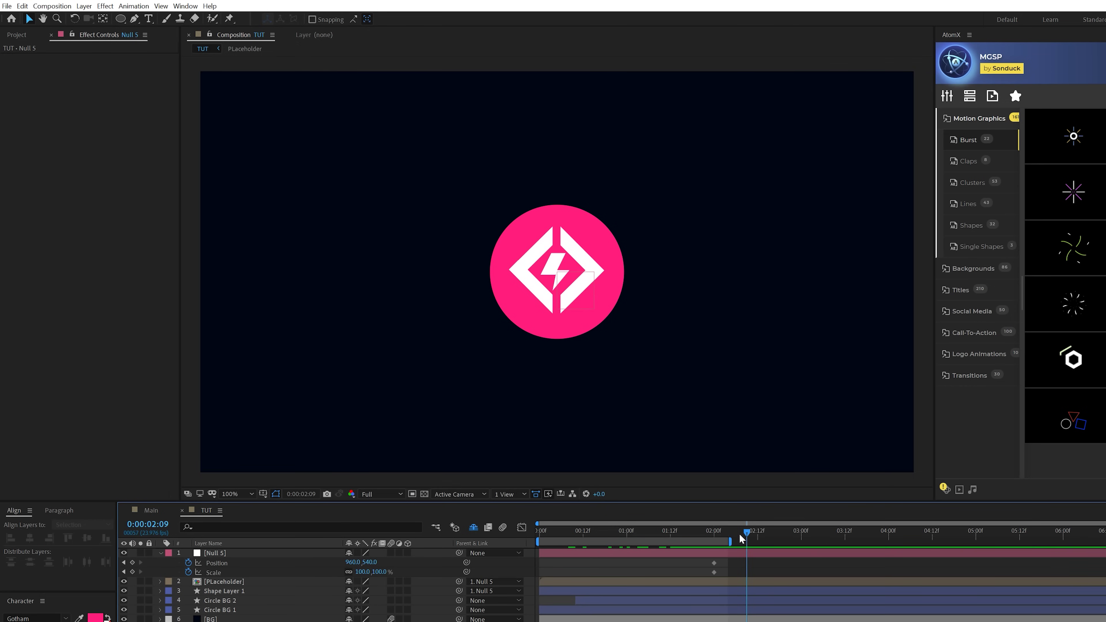
left_click_drag(370, 563, 347, 572)
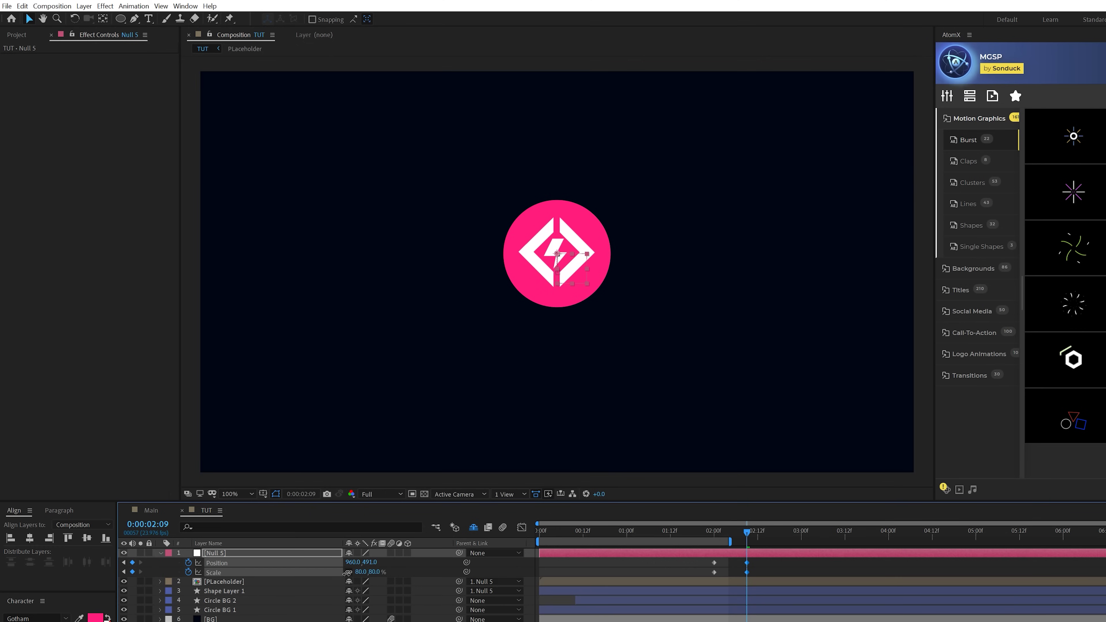
- Shift the null's Scale keyframes to start just after its Position move ends, and apply Easy Ease to all four keyframes
left_click_drag(795, 571, 749, 577)
left_click_drag(820, 558, 656, 578)
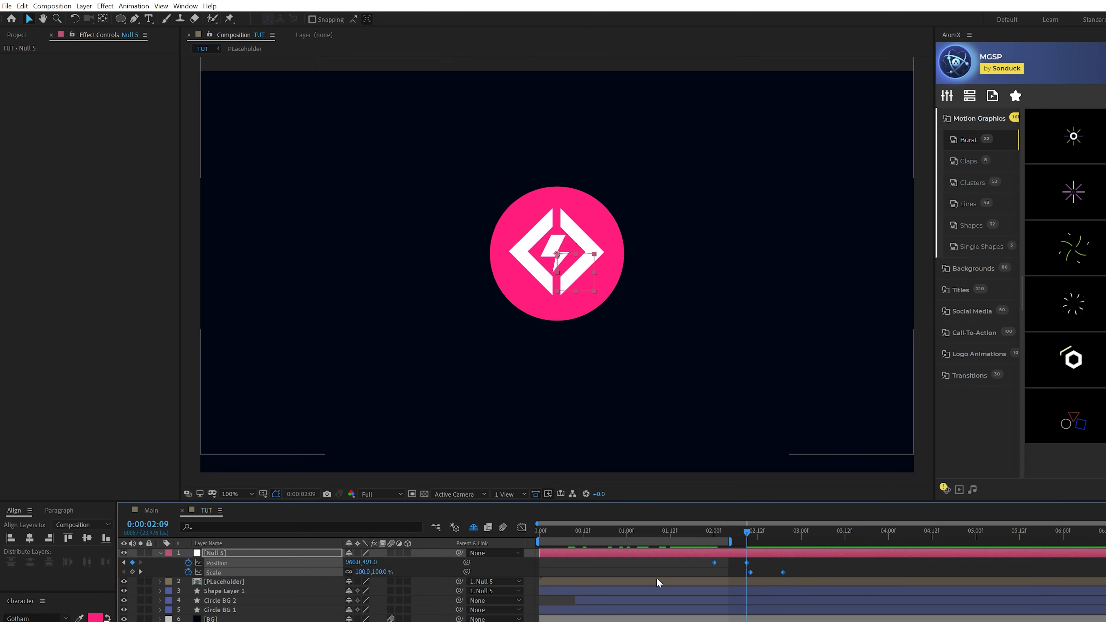
key("F9")
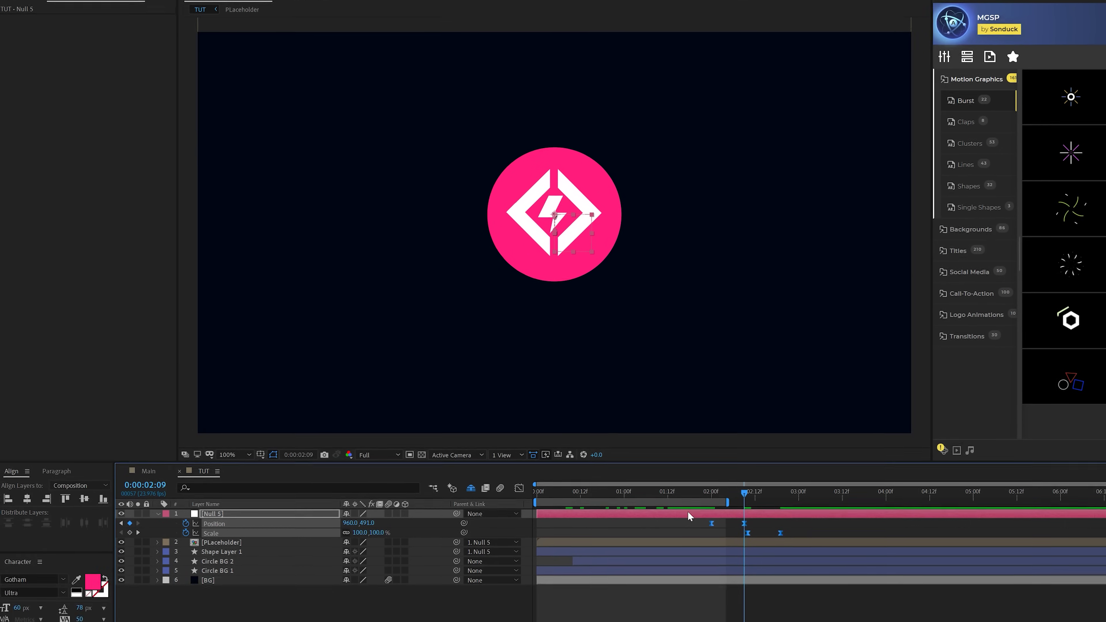
- Steepen the null's Scale and Position easing into sharp mid-move peaks in the speed graph
left_click(521, 527)
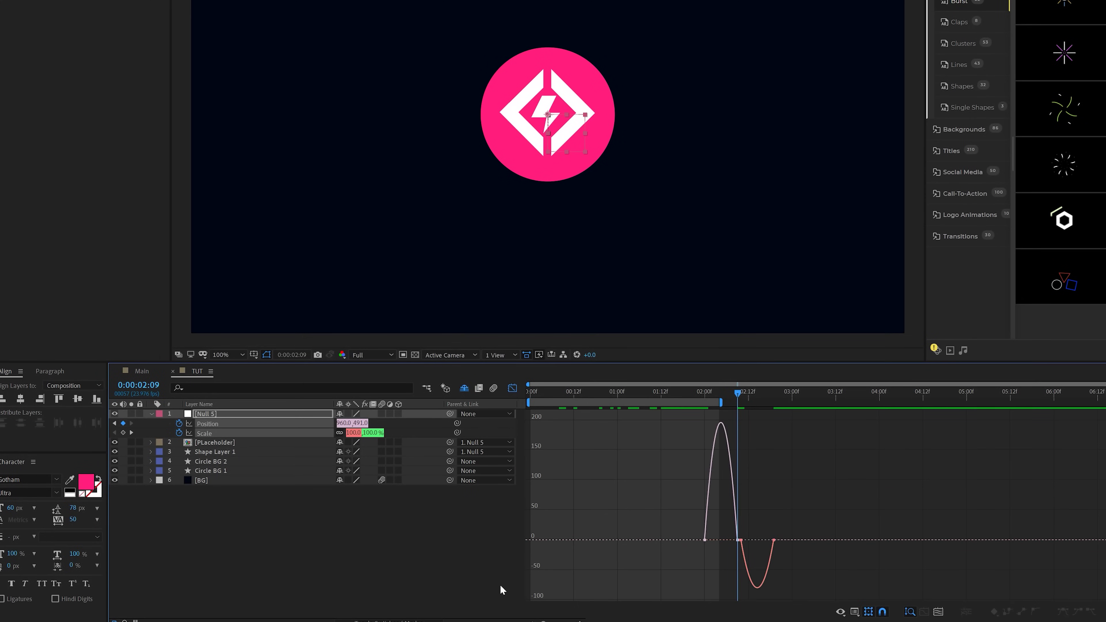
left_click(856, 612)
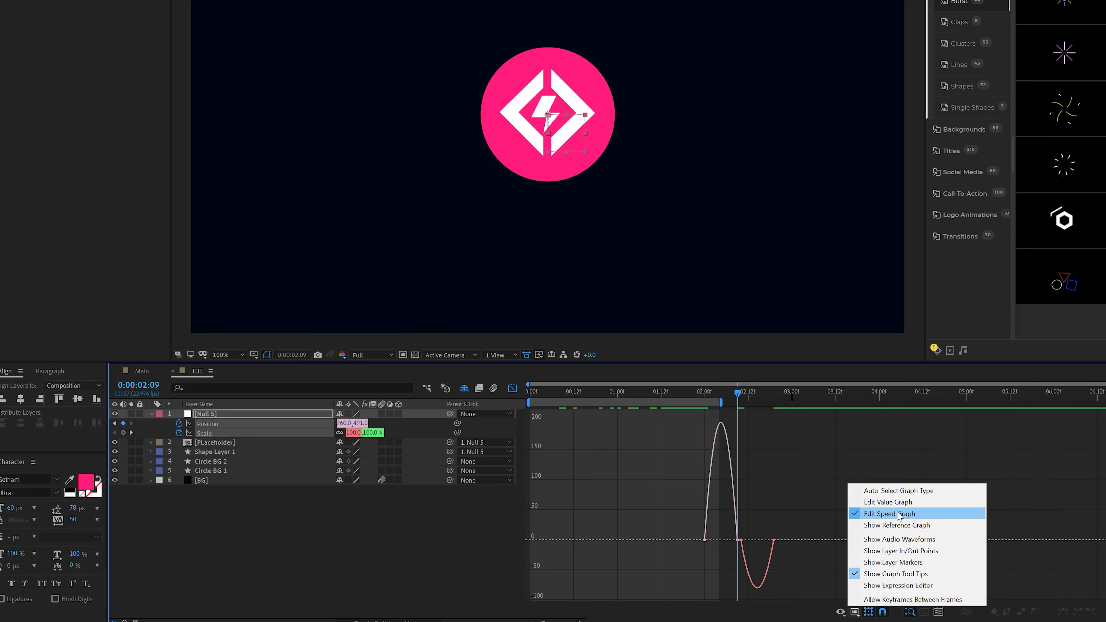
left_click(880, 515)
left_click(774, 545)
left_click_drag(766, 542, 767, 502)
left_click(706, 457)
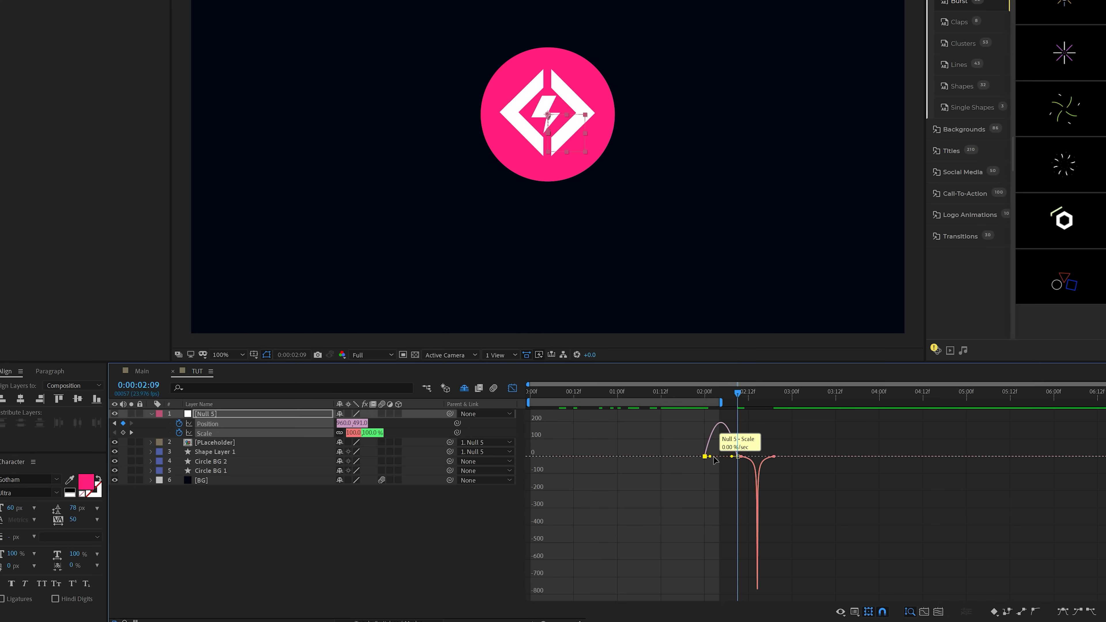
left_click_drag(710, 458, 719, 492)
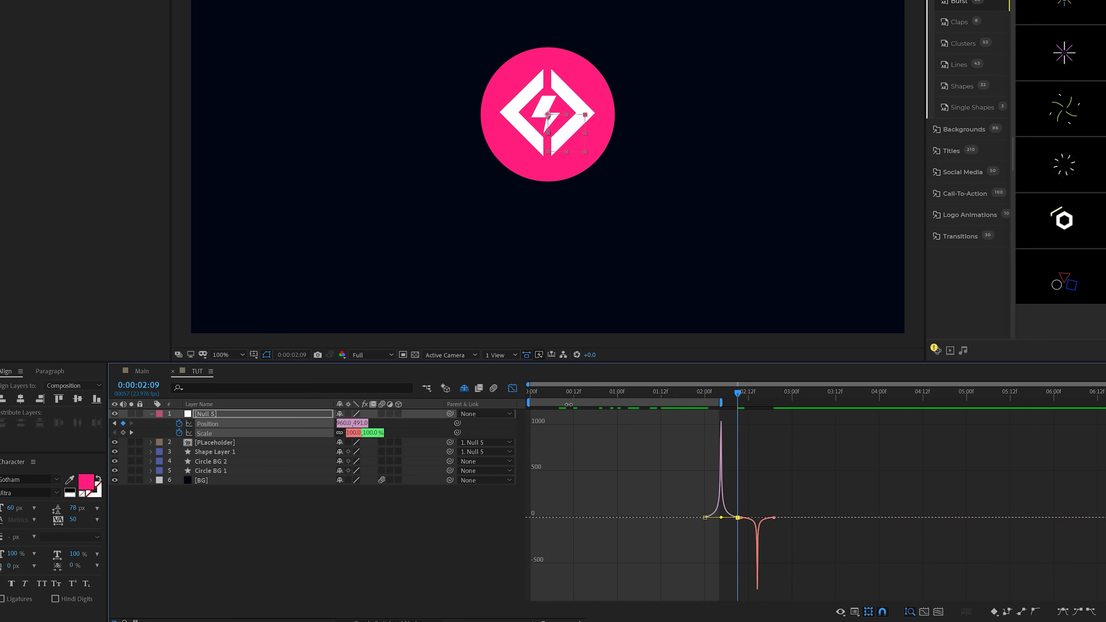
left_click(513, 389)
- Extend the work area's end to 0:00:03:17 and preview the animation
left_click_drag(729, 392, 854, 392)
key("n")
key("space")
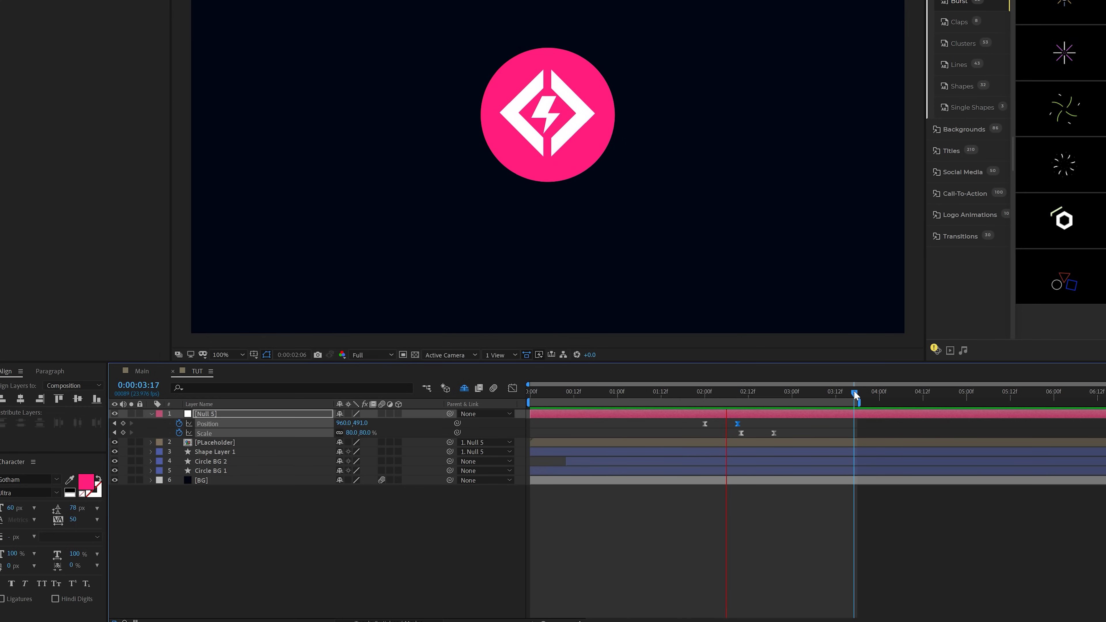
key("space")
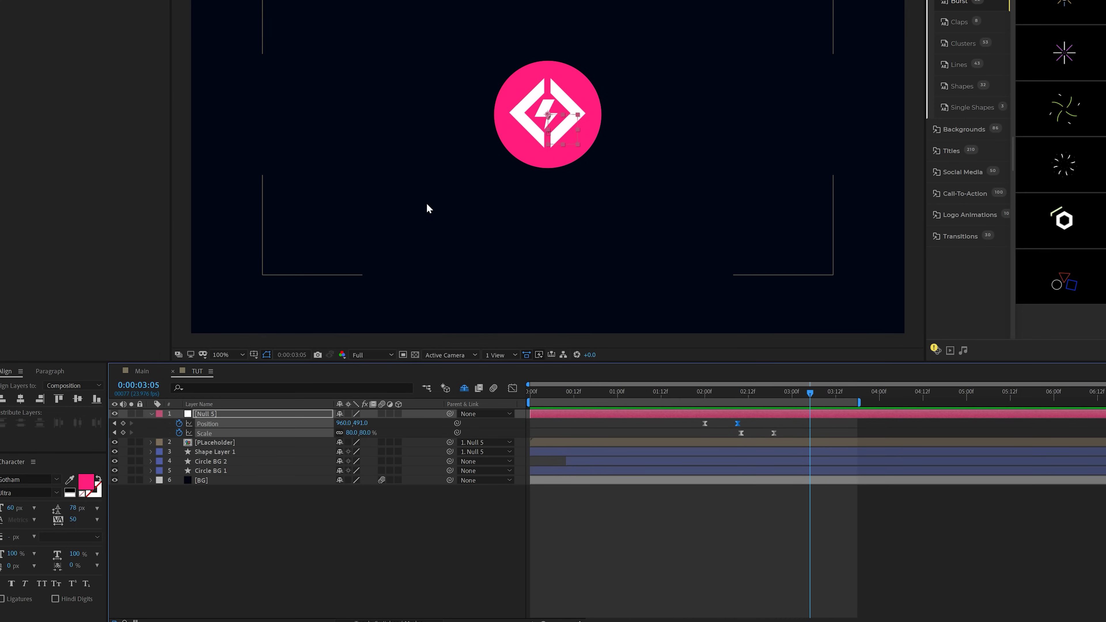
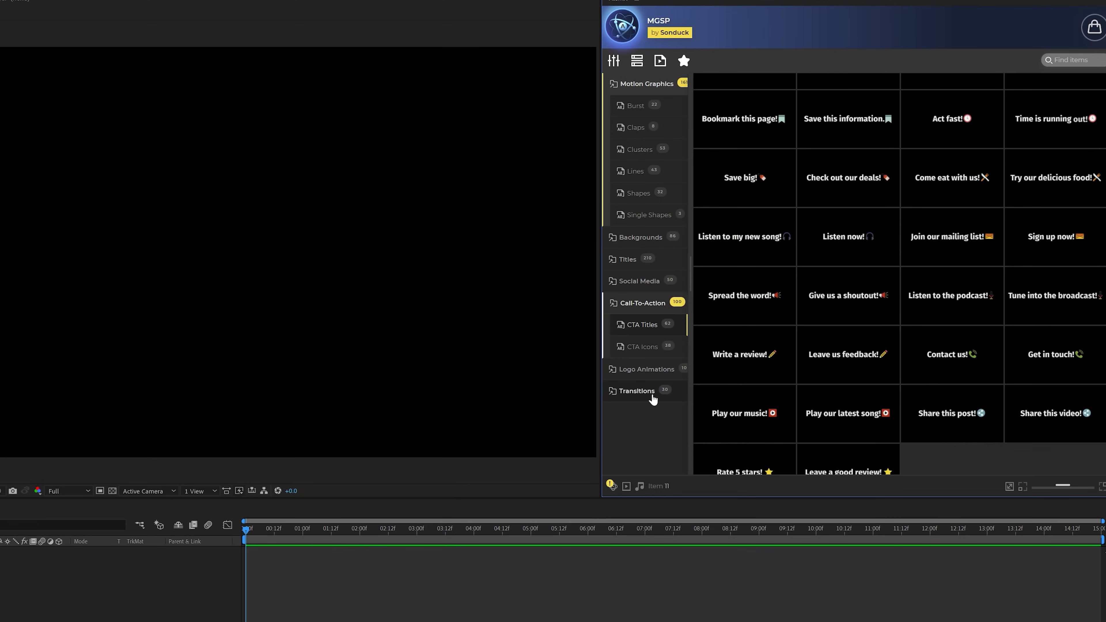
- Browse the Transitions presets and the Regular Titles presets, and add Title 77 to the Demo 2 composition
left_click(651, 392)
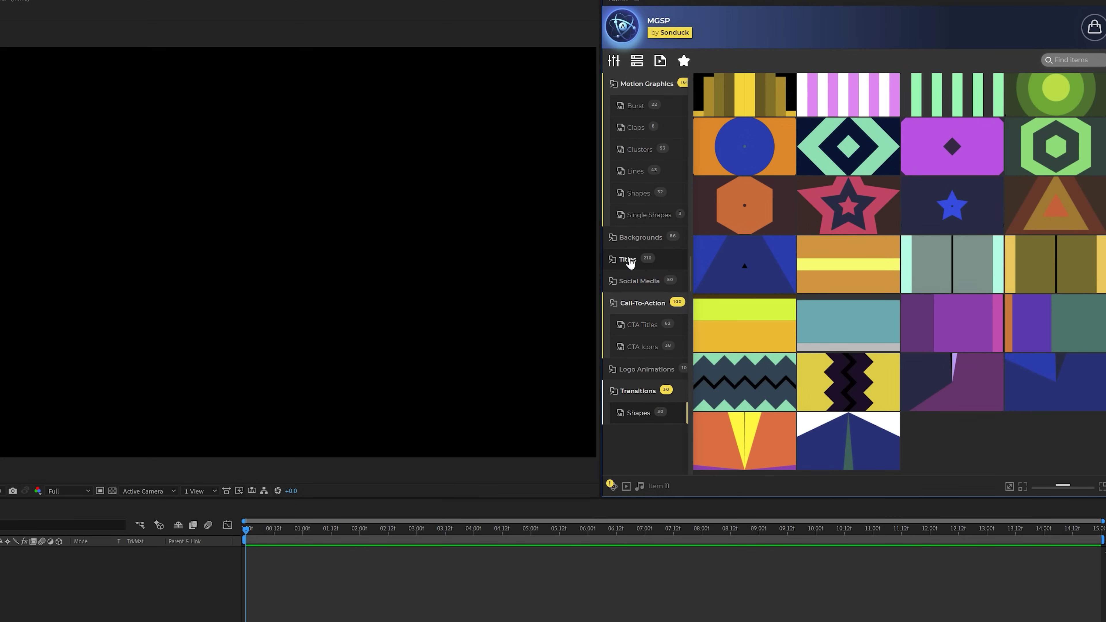
left_click(638, 262)
left_click(644, 351)
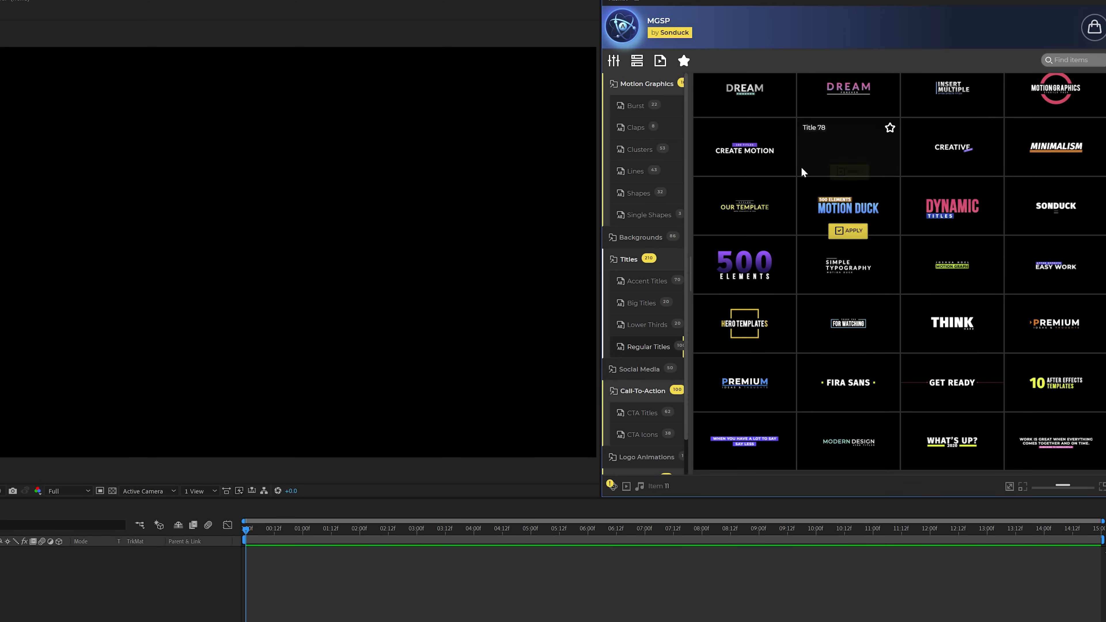
left_click(747, 173)
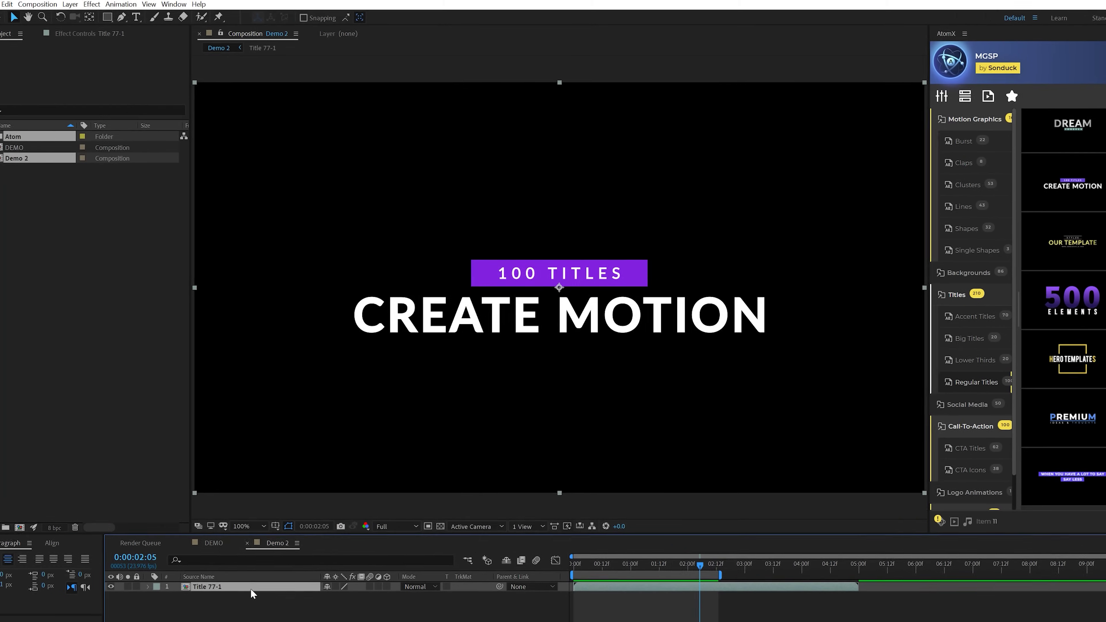
- Change the title's text to VOLUME 3 and DESIGNER STYLES, widen its purple box, and check the result in Demo 2
double_click(251, 588)
left_click(149, 21)
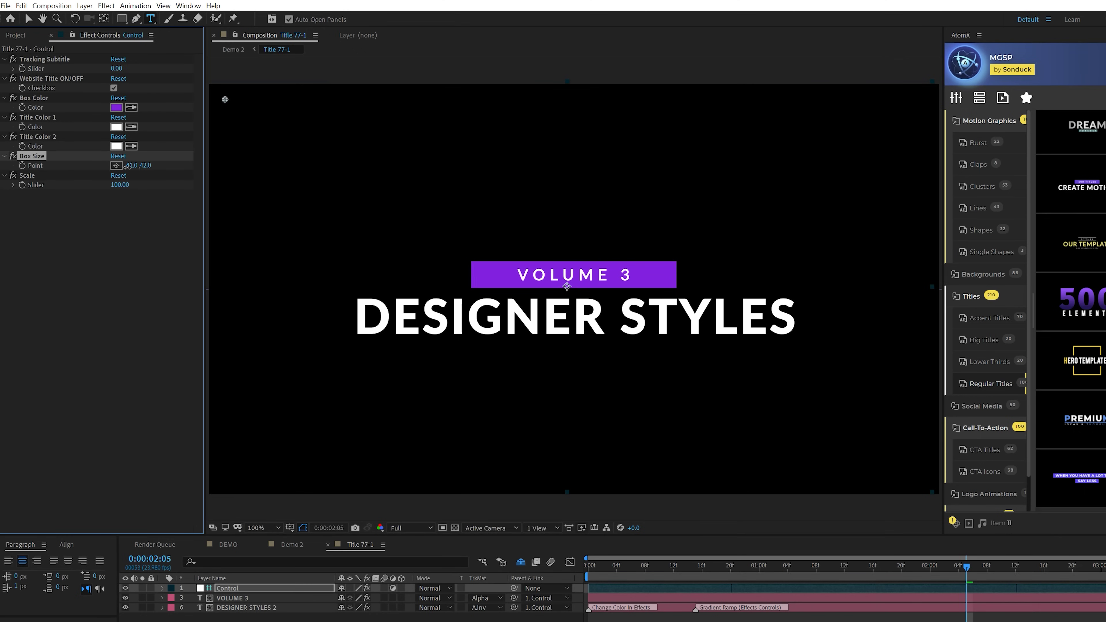
left_click(289, 545)
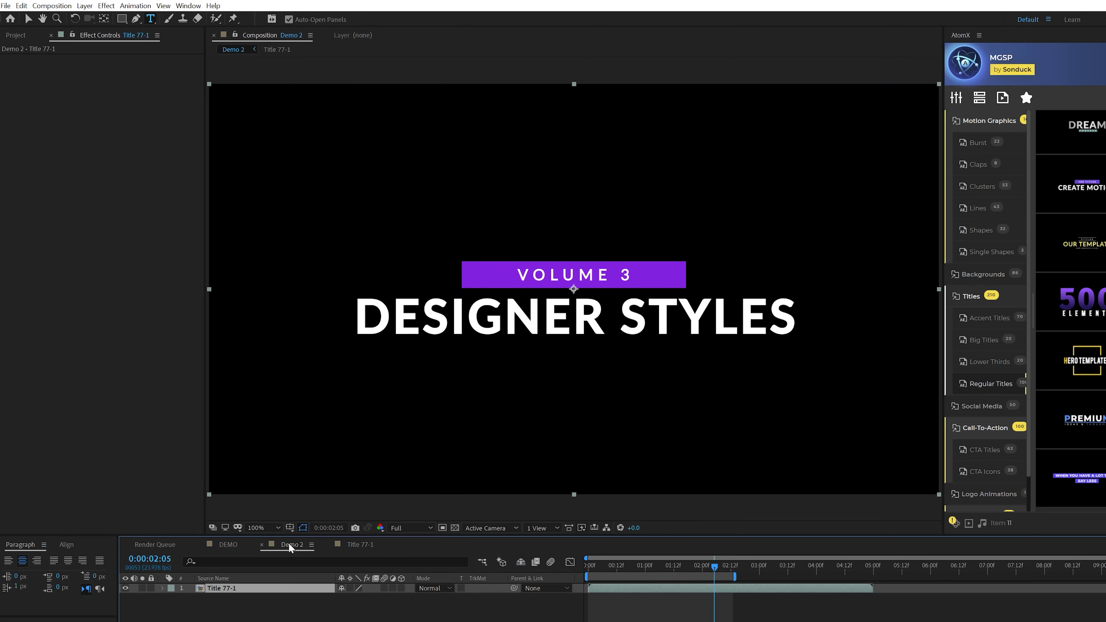
left_click_drag(666, 558, 690, 567)
- Add the Cluster 41 motion graphic from the Clusters category above the title in Demo 2 and preview it
left_click(949, 139)
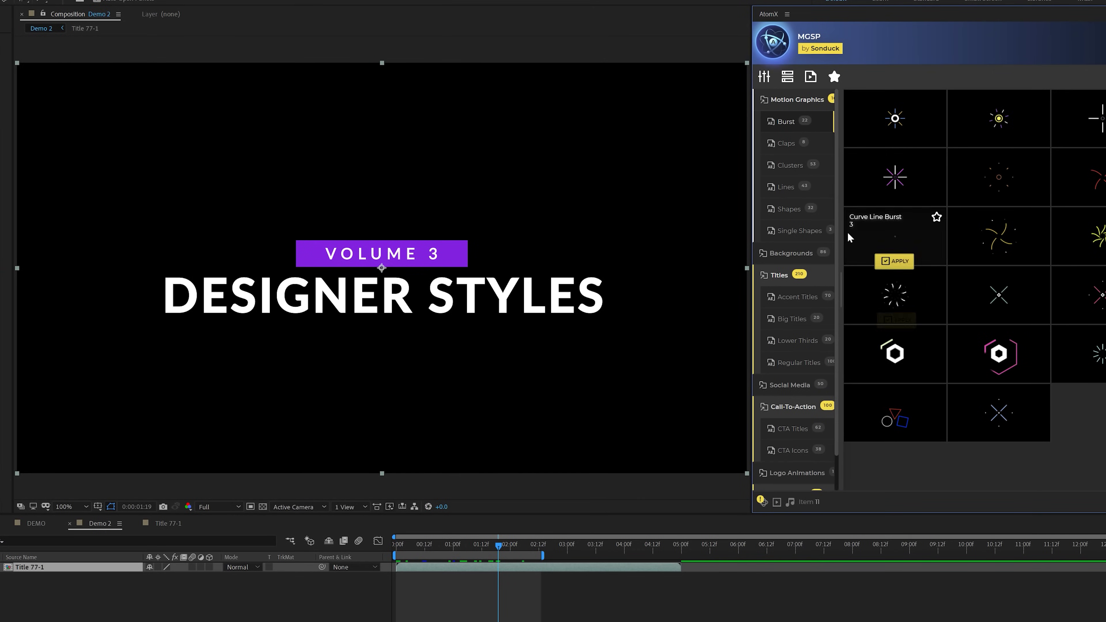
left_click(791, 165)
scroll(886, 352, "down", 5)
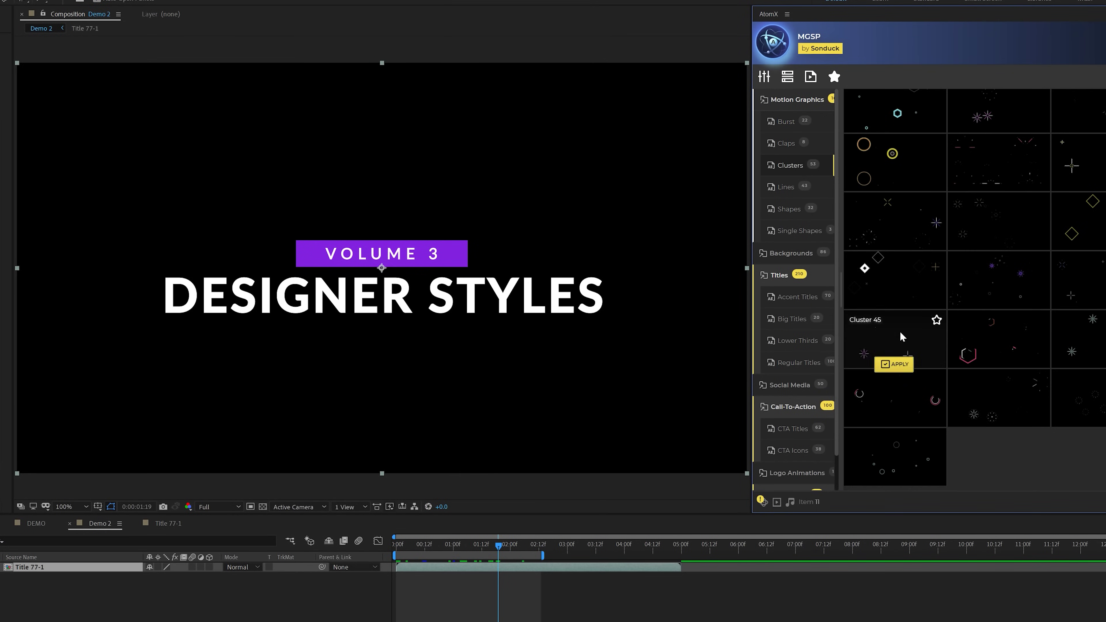
left_click(894, 305)
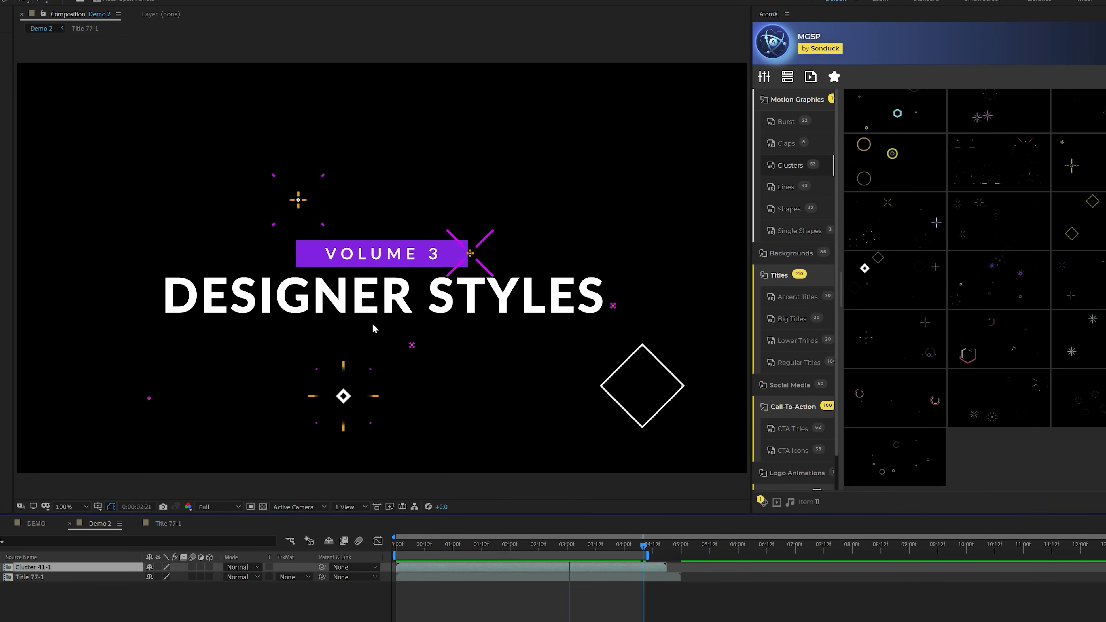
mouse_move(510, 549)
left_mouse_down()
mouse_move(445, 546)
mouse_move(520, 552)
left_mouse_up()
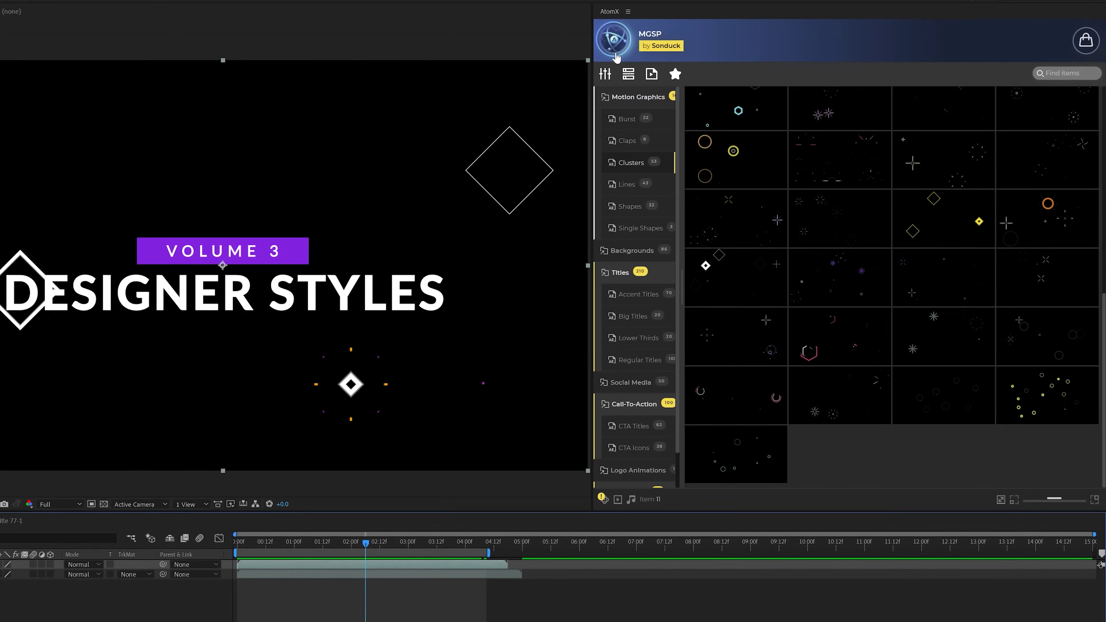
- Switch the preset library to the Sonduck Background Pack and add a dark red and orange background beneath the title
left_click(614, 50)
mouse_move(842, 313)
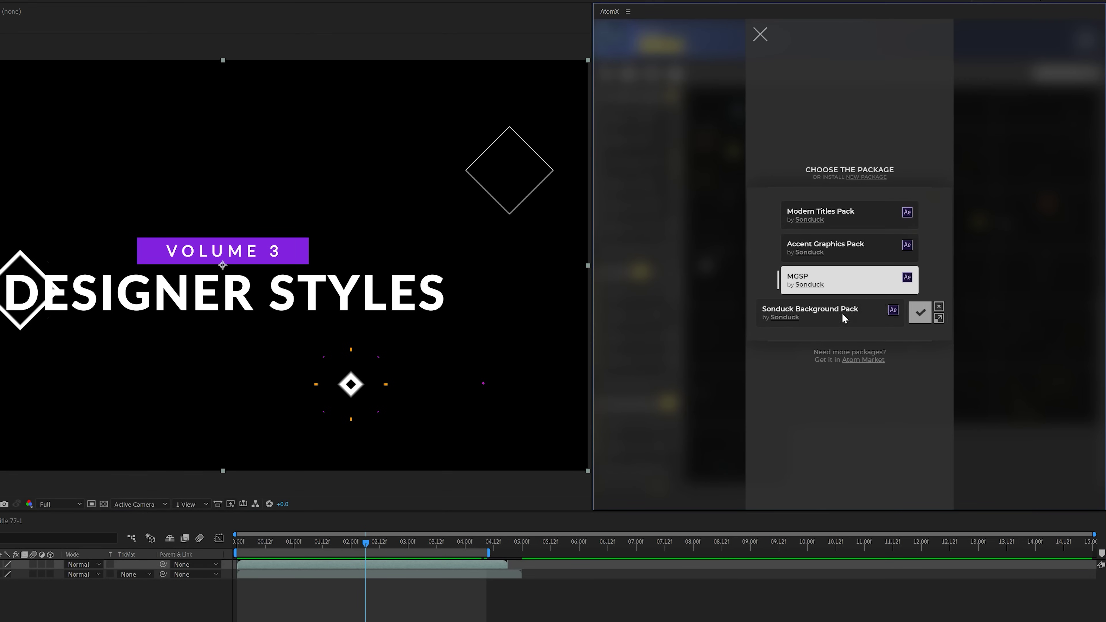
left_click(920, 313)
scroll(840, 366, "down", 8)
scroll(845, 360, "up", 10)
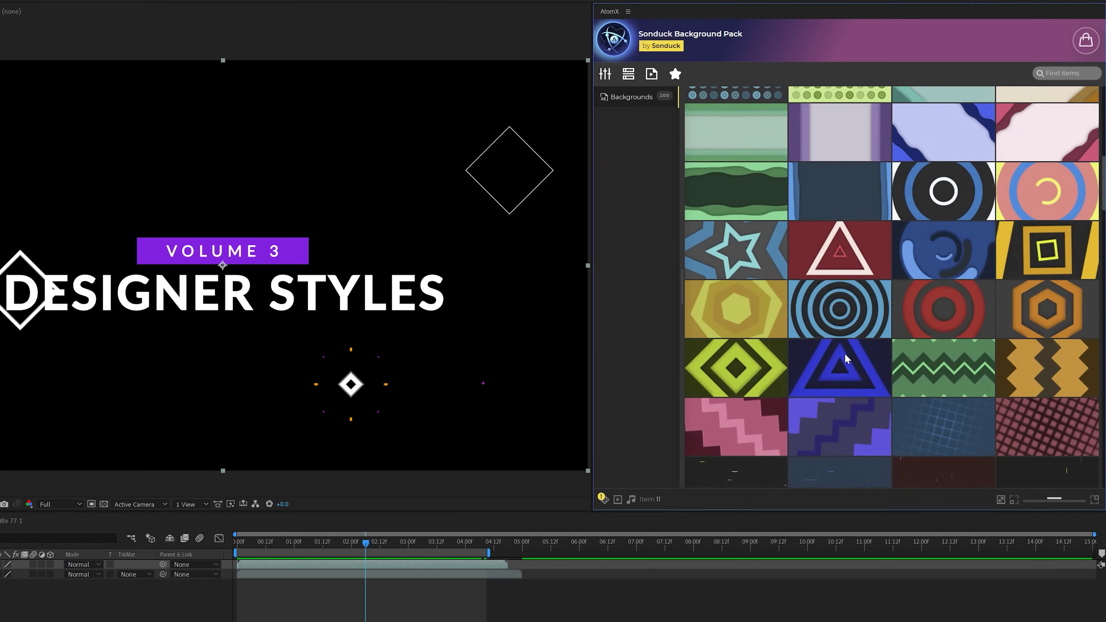
scroll(834, 317, "down", 10)
left_click(843, 243)
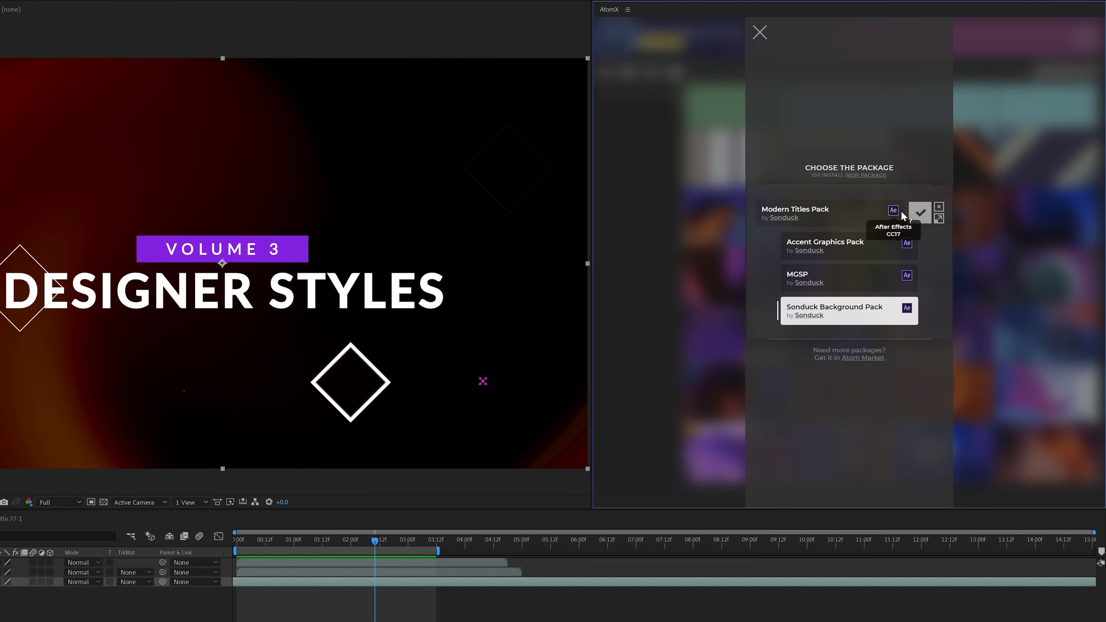
left_click(919, 213)
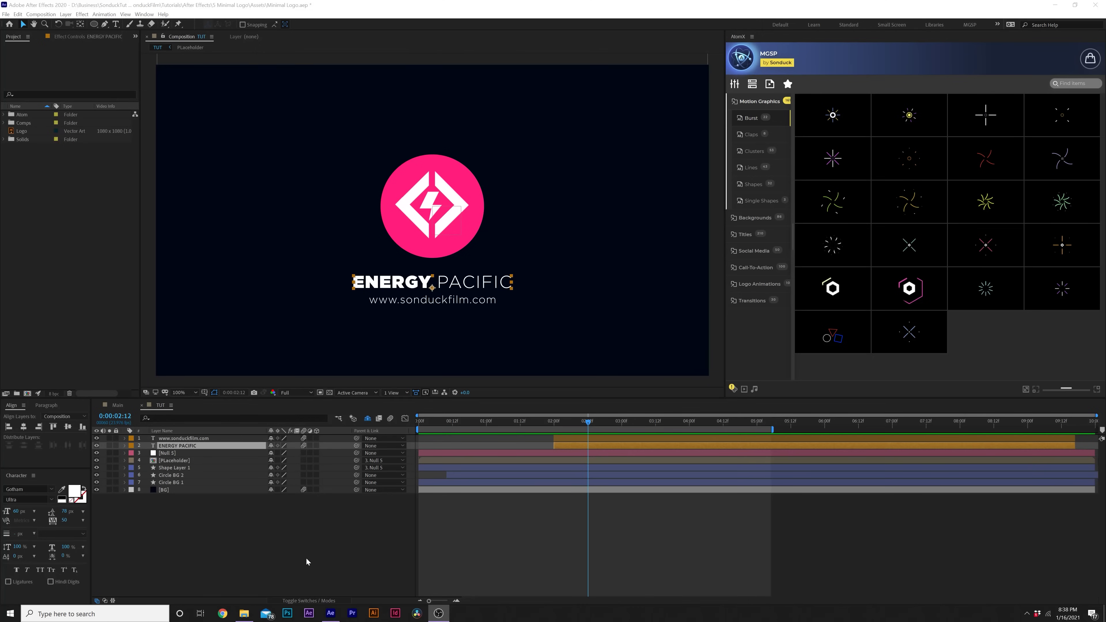
left_click(305, 536)
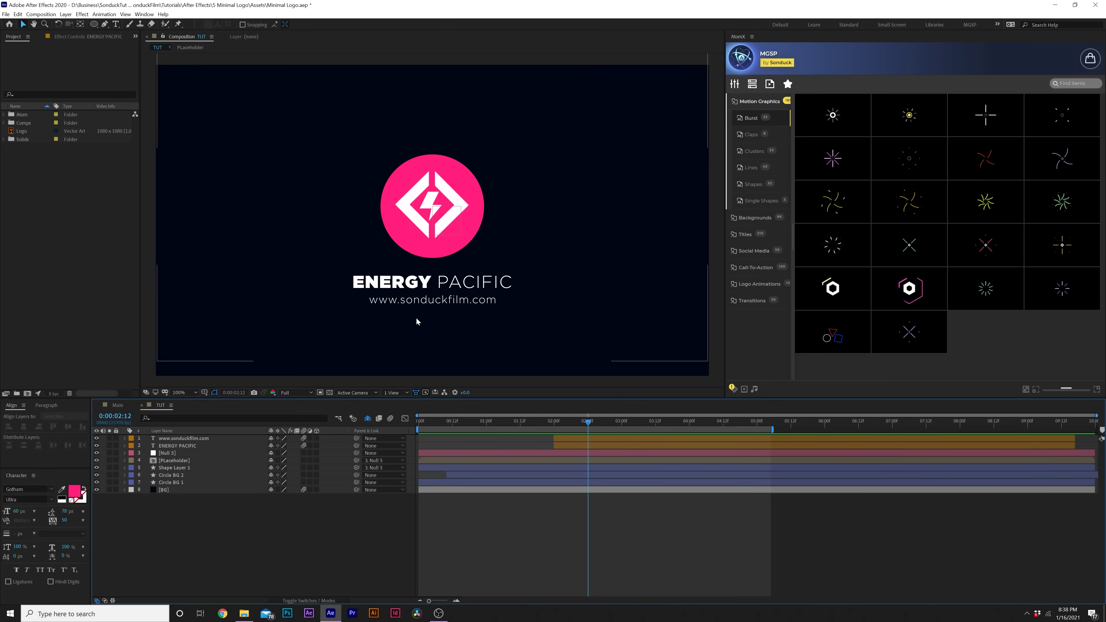
- Check the company name and website text layers in the TUT composition, and place the playhead at 0:00:02:01
left_click_drag(564, 421, 594, 423)
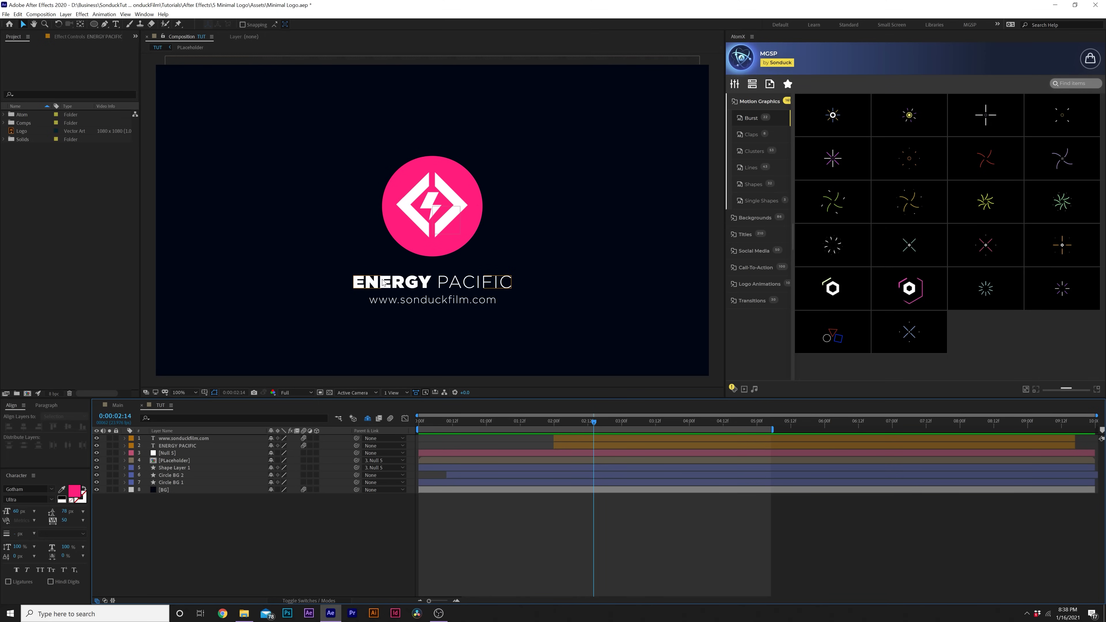
left_click(416, 283)
left_click(411, 302)
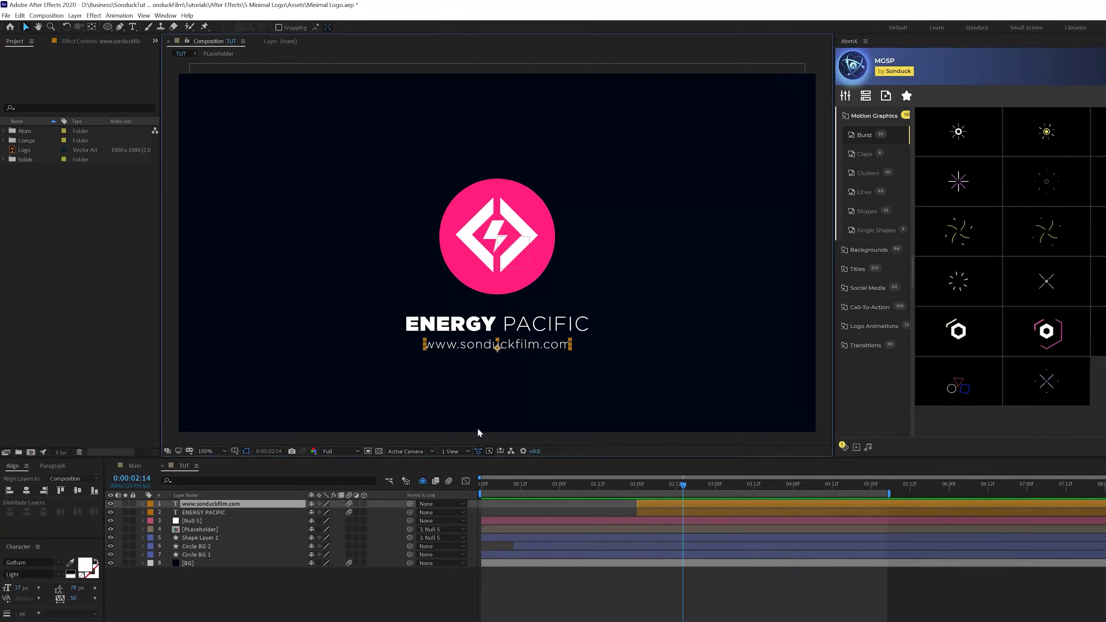
left_click(648, 483)
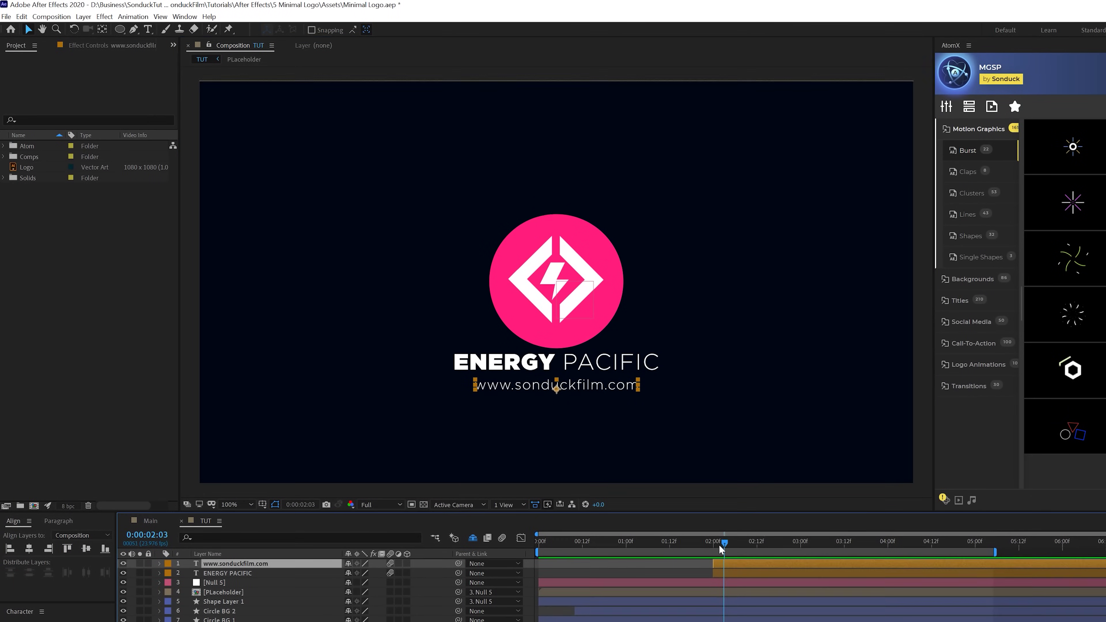
left_click_drag(720, 546, 717, 548)
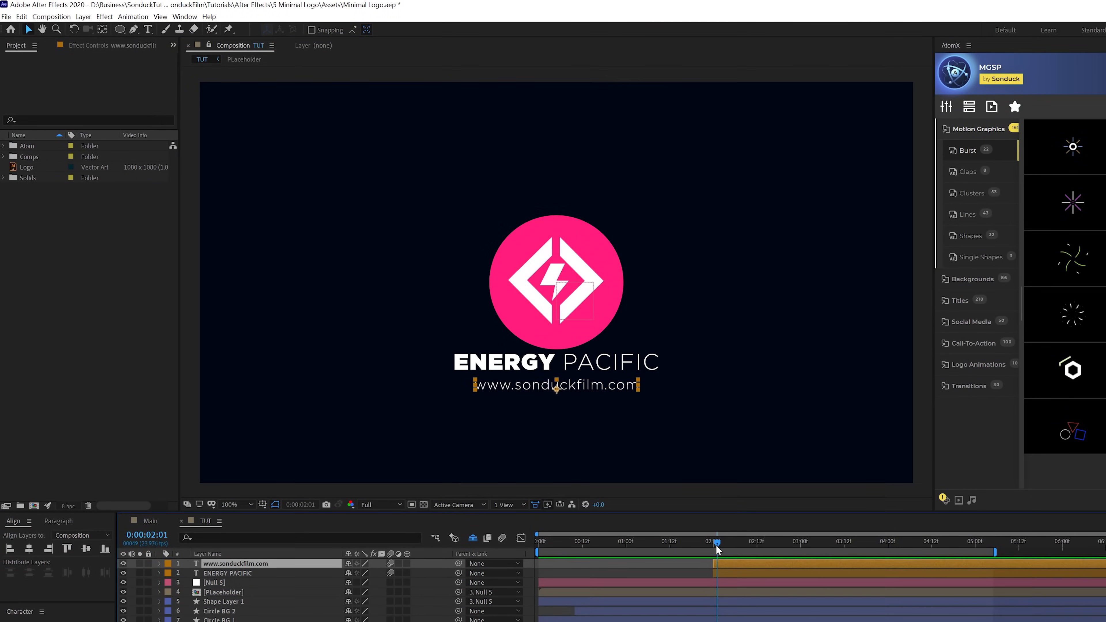
- Add a Position text animator to the ENERGY PACIFIC layer
left_click(223, 570)
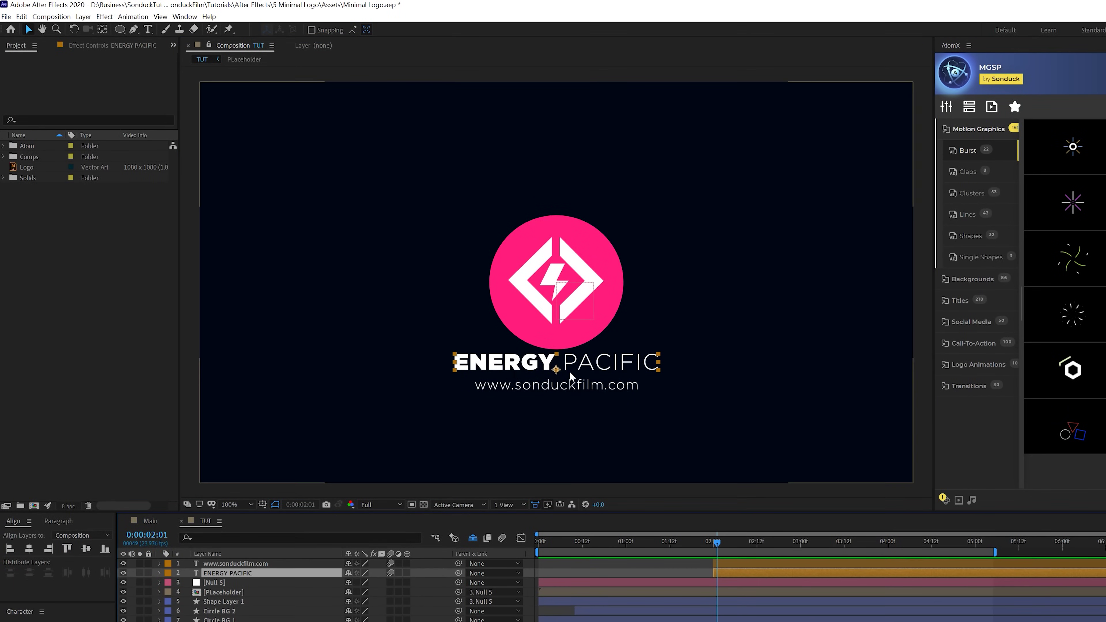
left_click(159, 573)
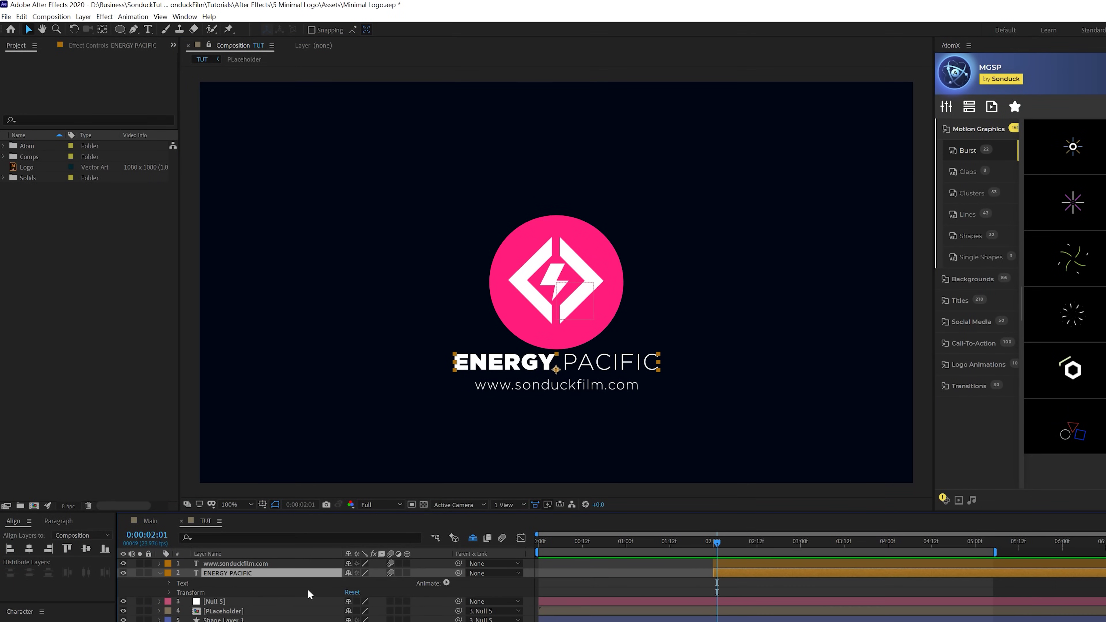
left_click(446, 582)
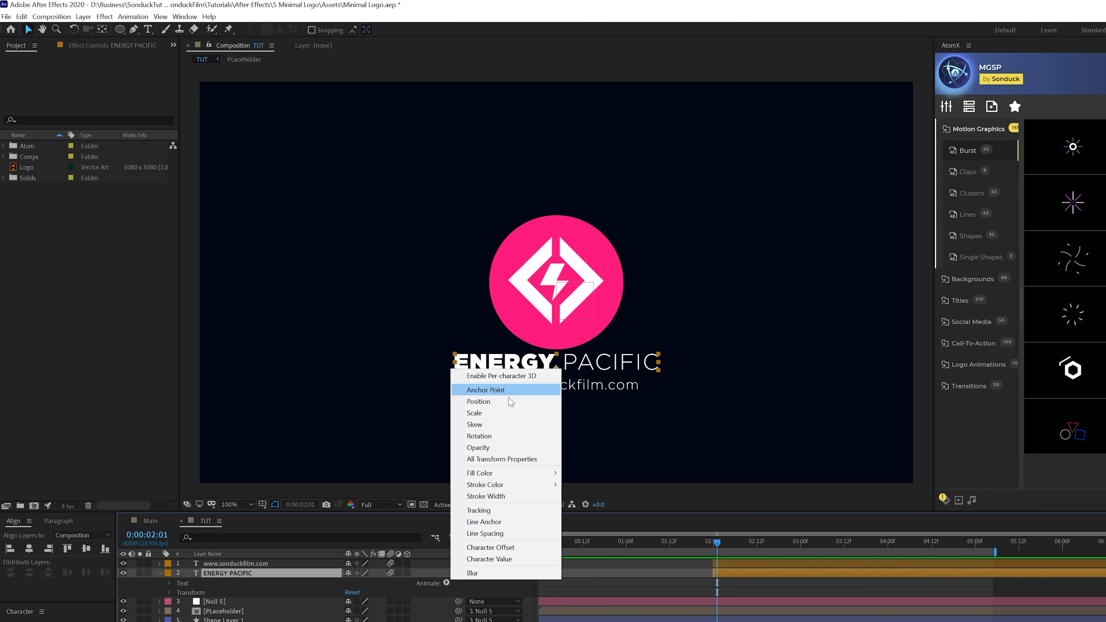
left_click(479, 401)
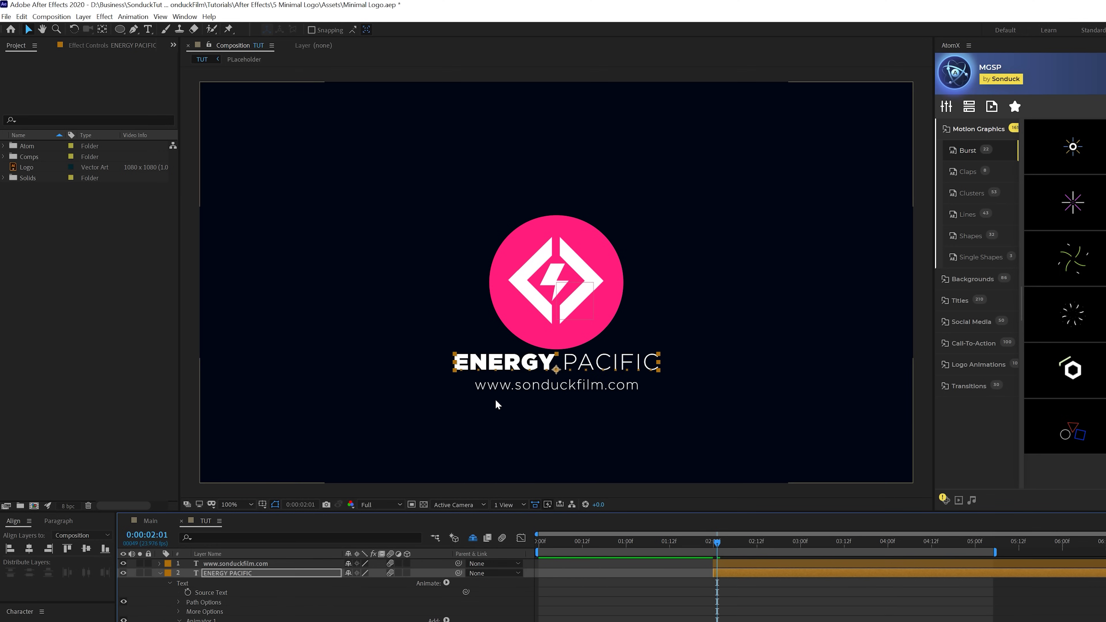